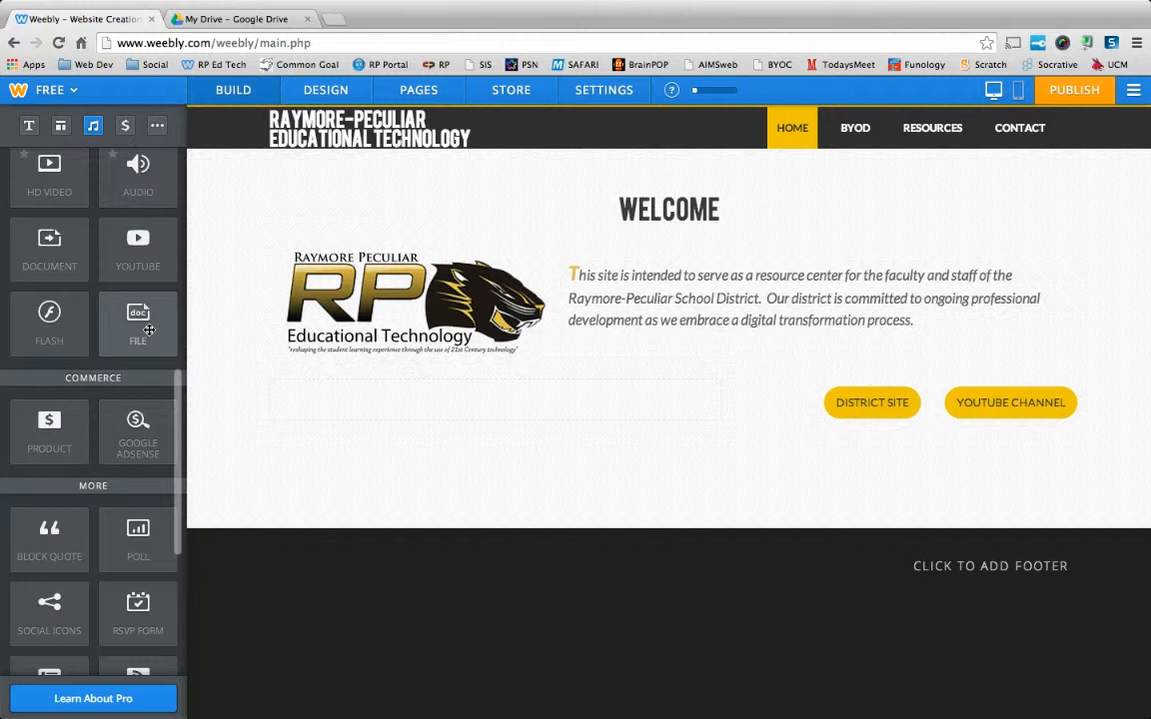
Add a File element below the welcome content and browse the Google Drive folder for a file to upload, then cancel the upload.
{"action": "left_click_drag", "start_coordinate": [148, 329], "coordinate": [346, 482]}
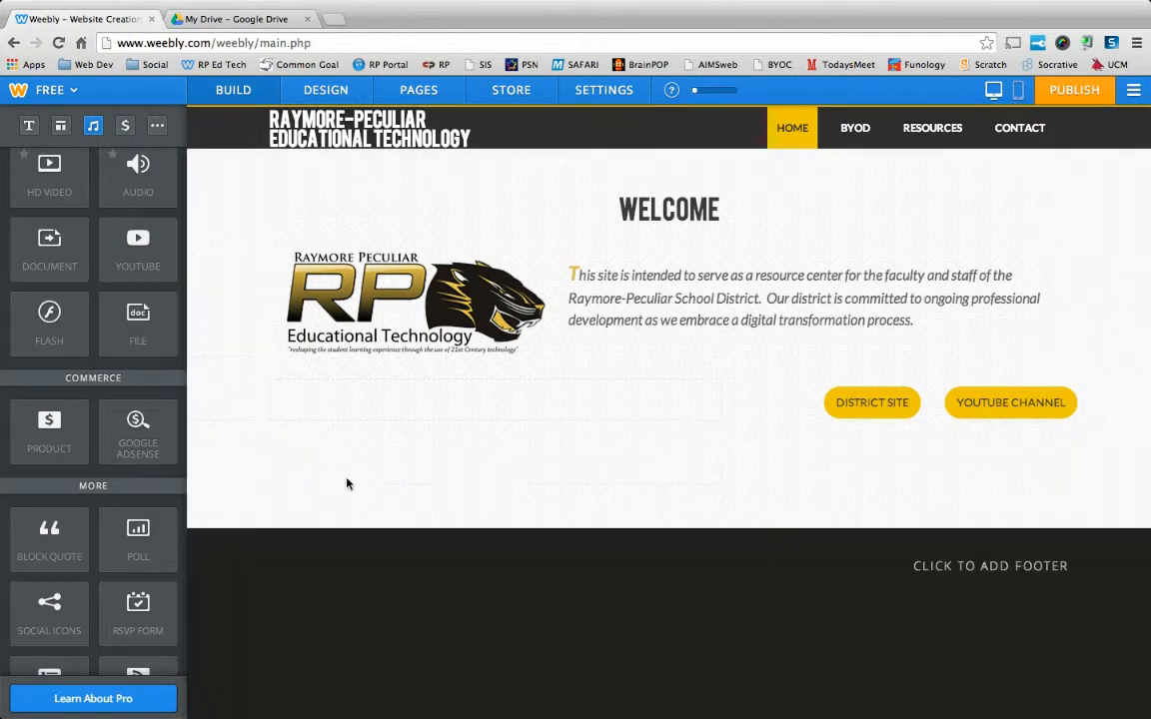
{"action": "left_click", "coordinate": [333, 474]}
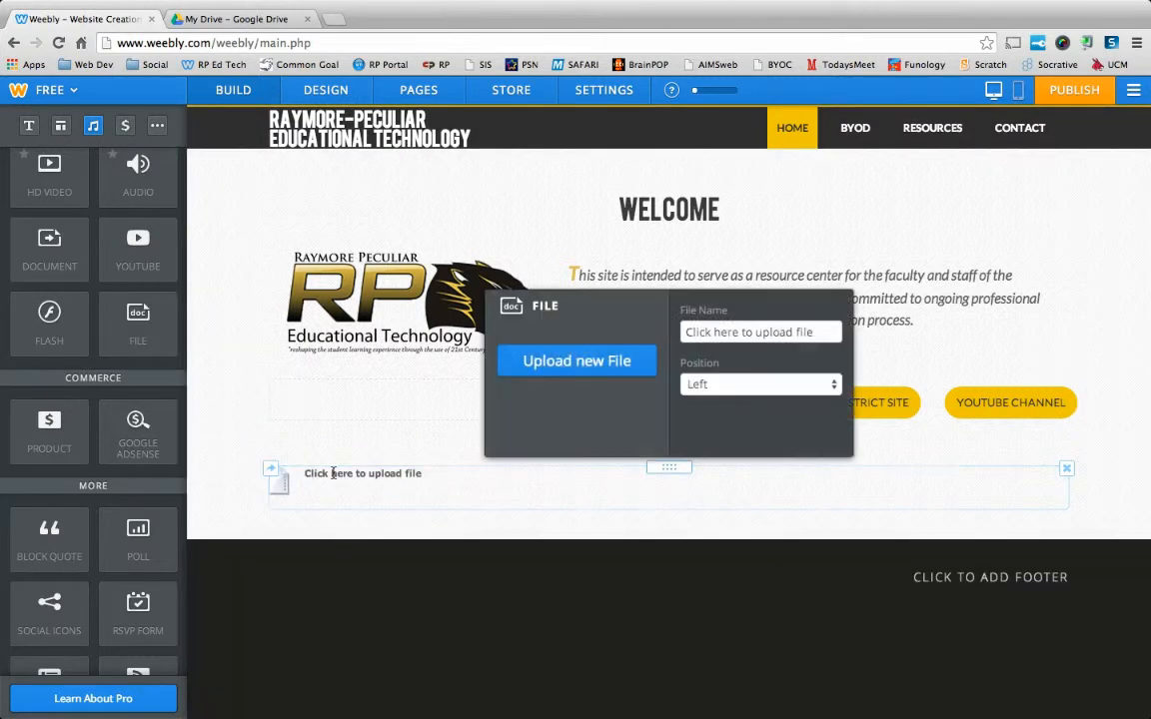
{"action": "left_click", "coordinate": [594, 362]}
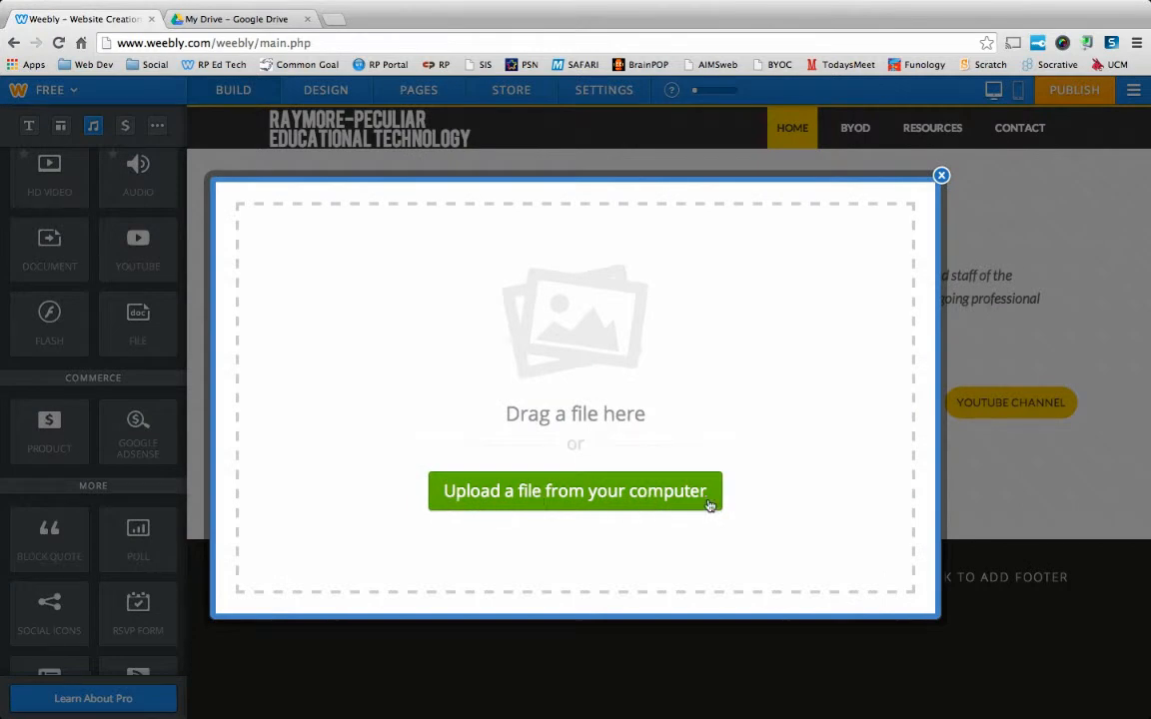
{"action": "left_click", "coordinate": [549, 499]}
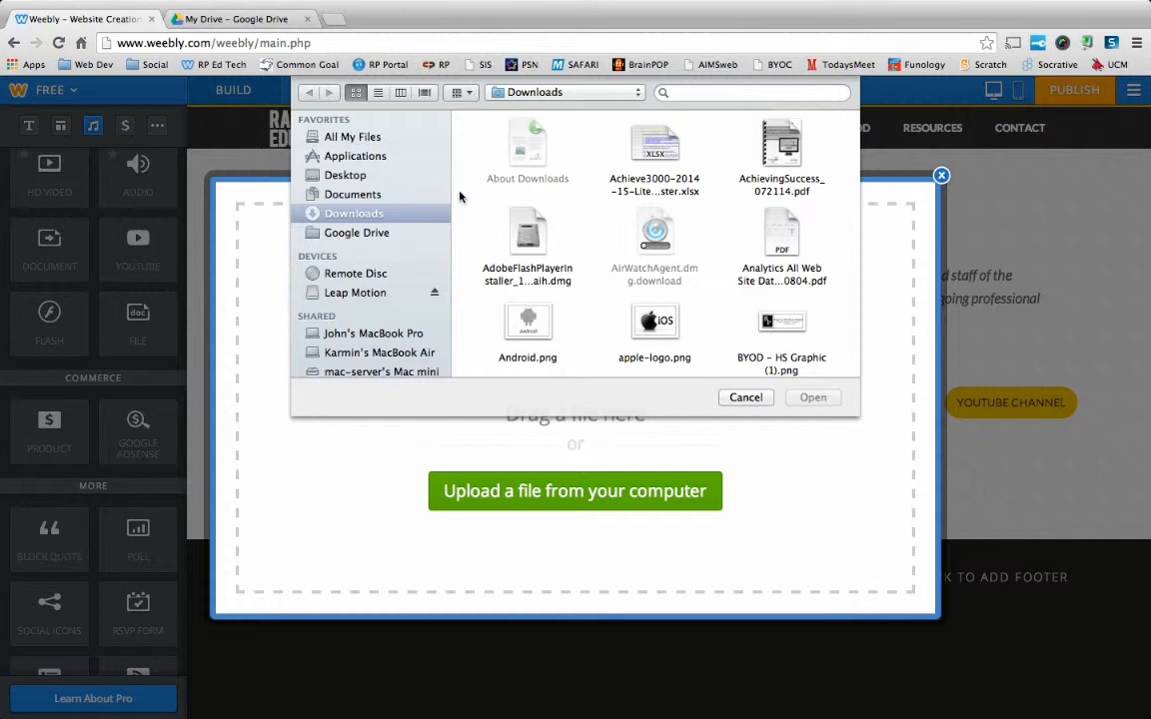
{"action": "left_click", "coordinate": [354, 236]}
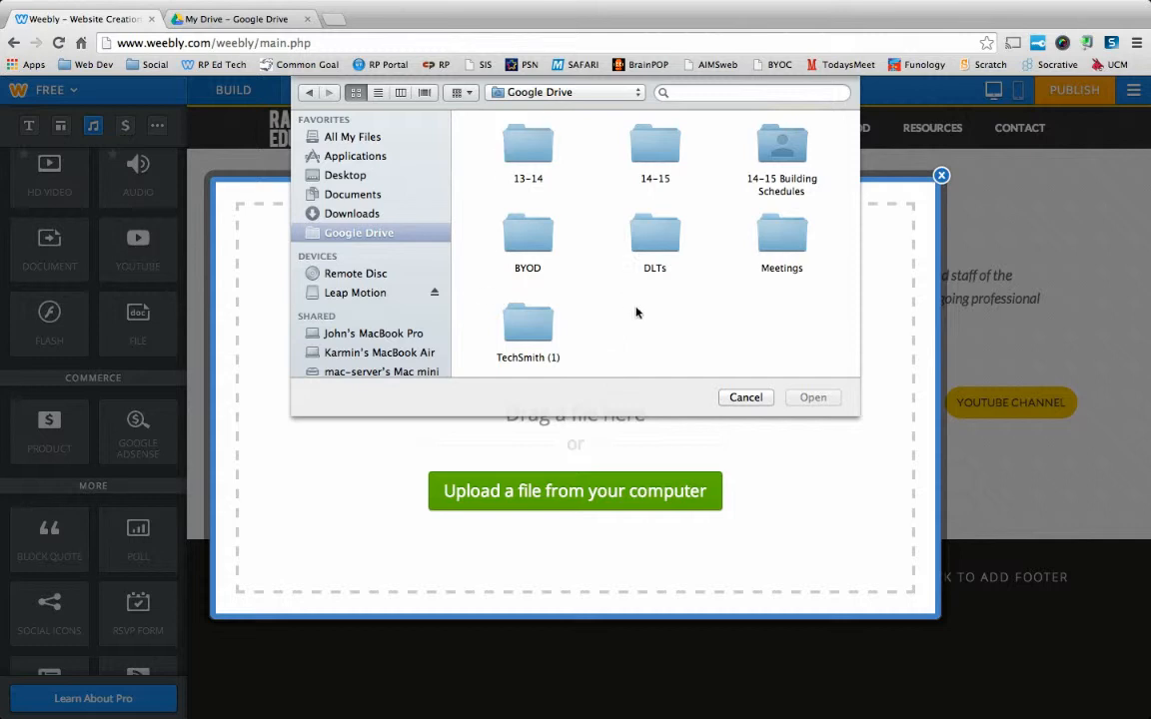
{"action": "left_click", "coordinate": [746, 398]}
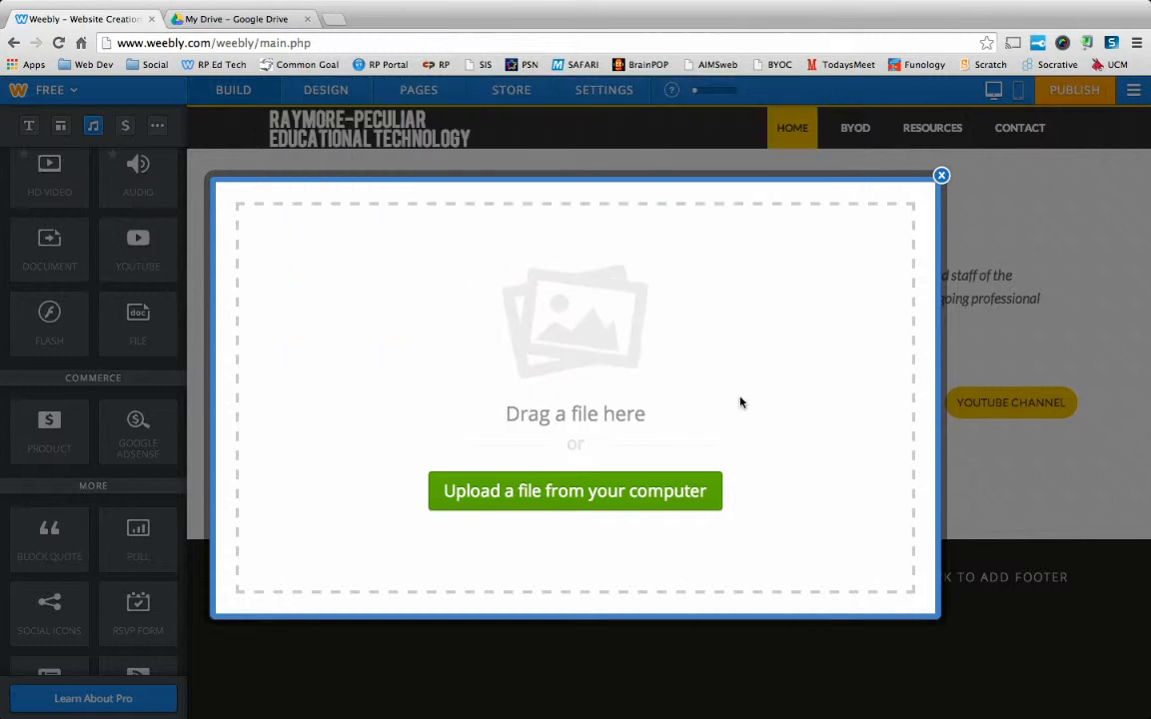
{"action": "left_click", "coordinate": [941, 176]}
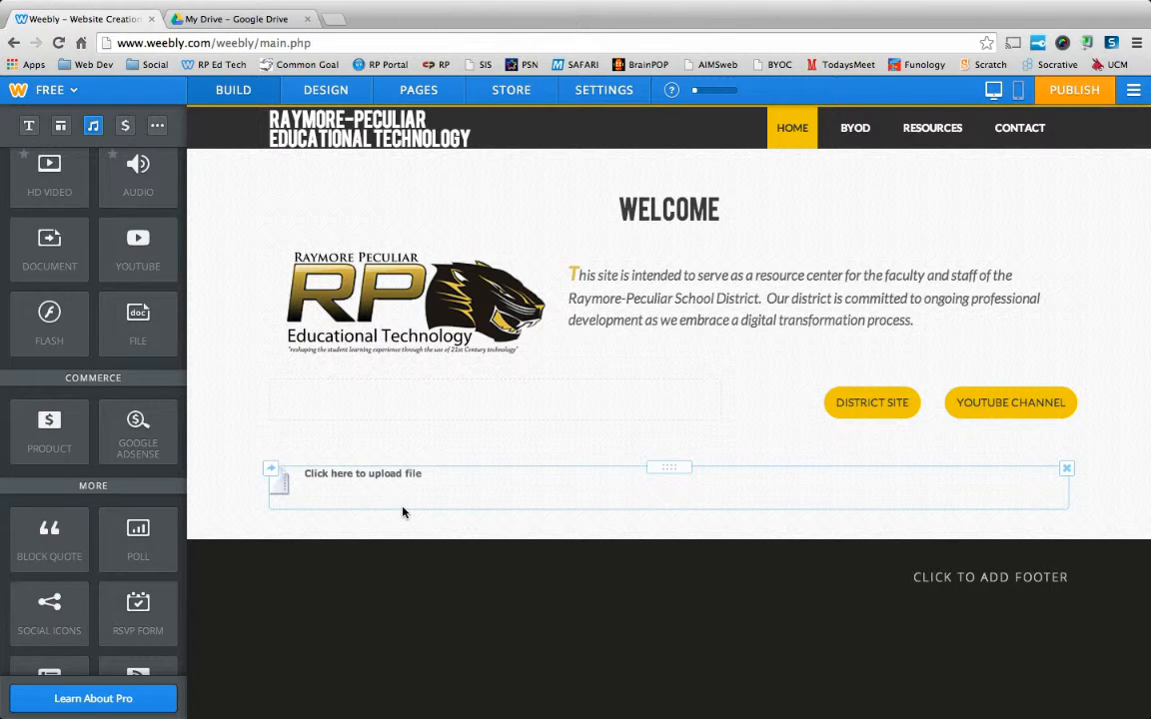
Switch to Google Drive, create a new Google Docs document and name it "Test Run".
{"action": "left_click", "coordinate": [240, 19]}
{"action": "left_click", "coordinate": [50, 184]}
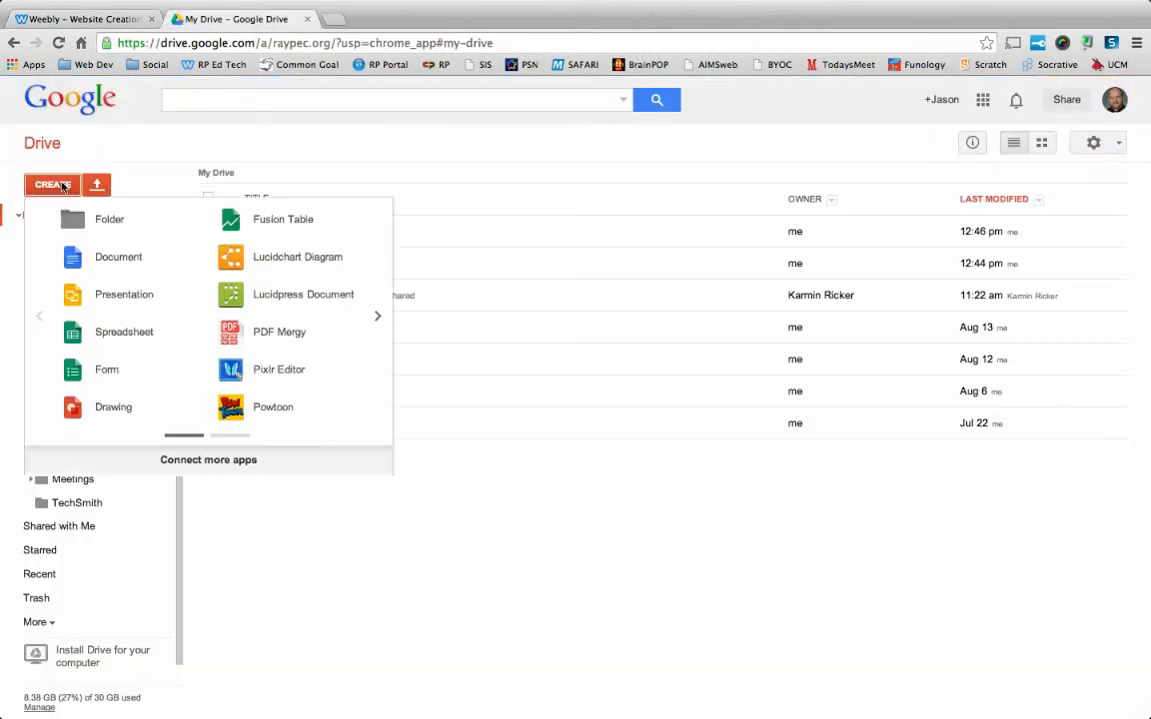
{"action": "left_click", "coordinate": [90, 258]}
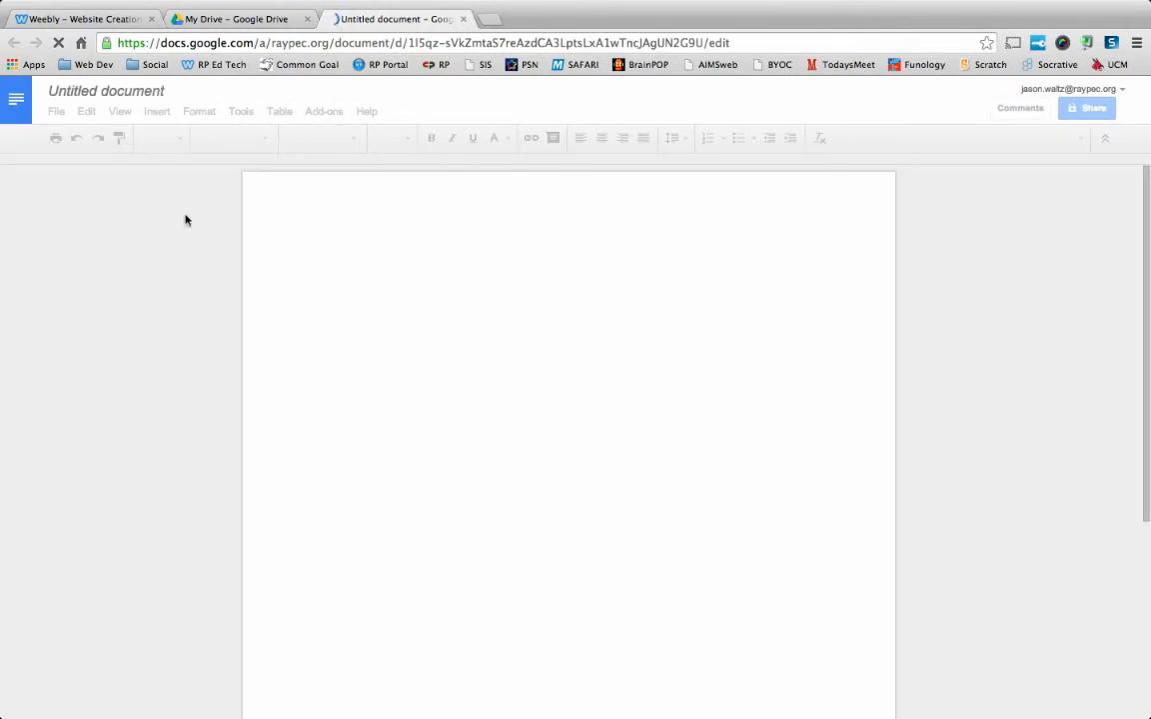
{"action": "left_click", "coordinate": [105, 91]}
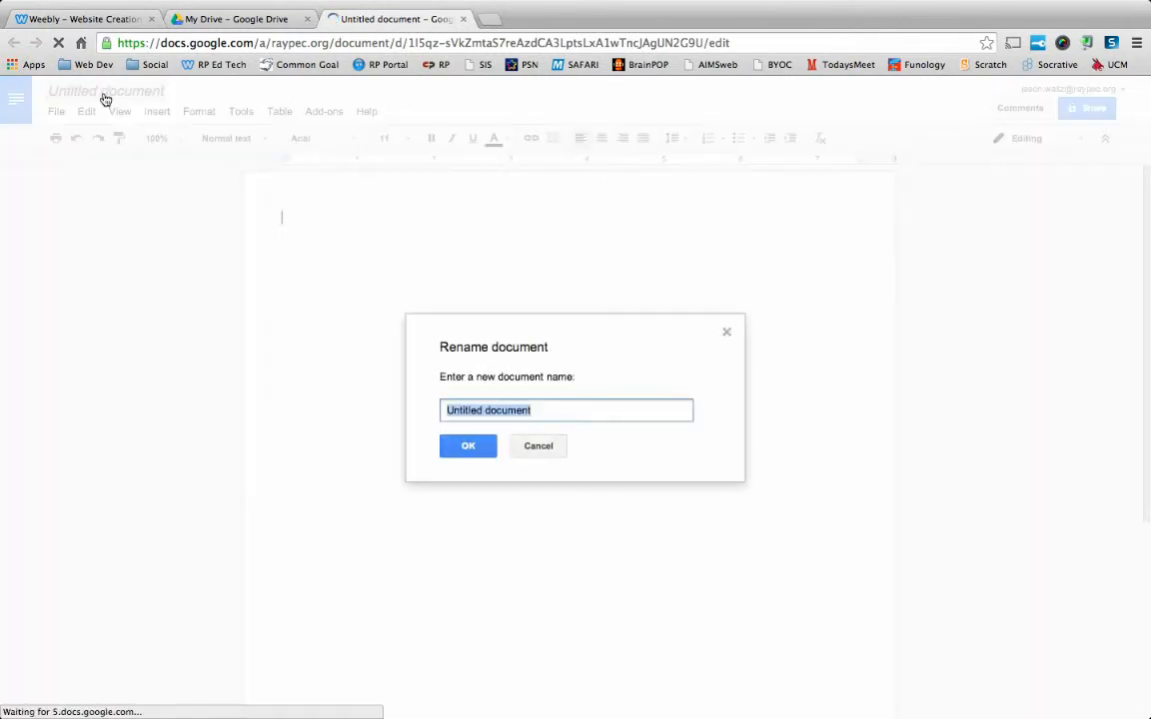
{"action": "type", "text": "Test Run"}
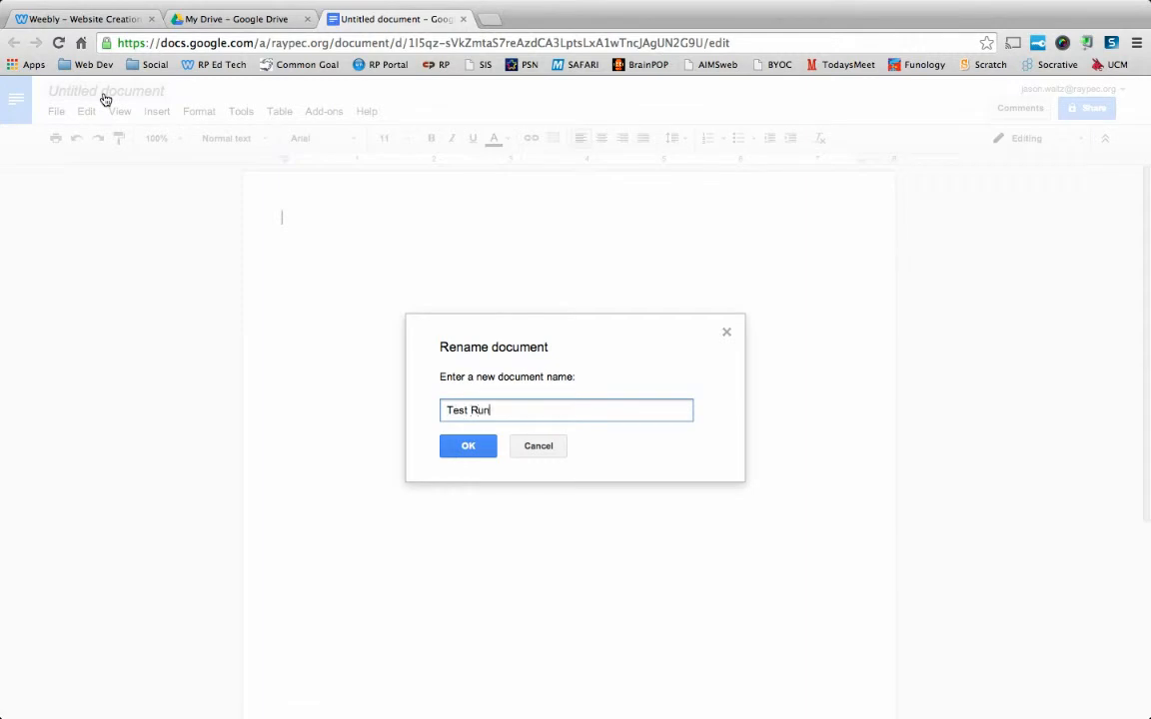
{"action": "left_click", "coordinate": [466, 446]}
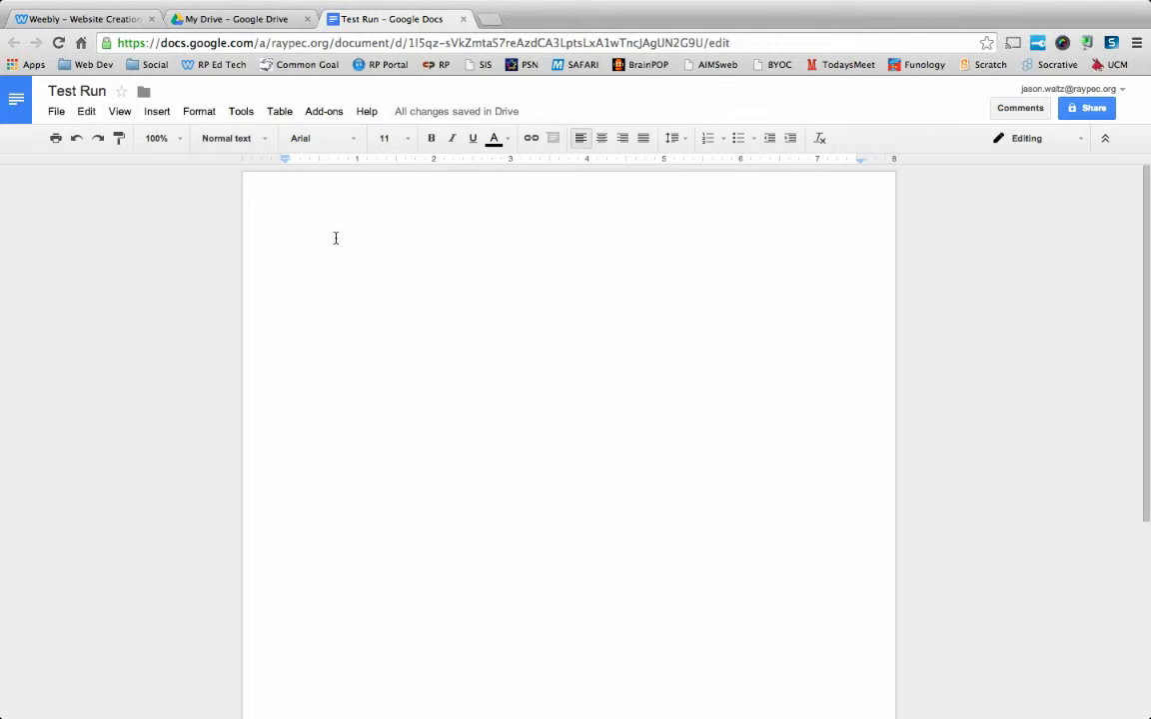
Fill the document with four short lines of random placeholder text.
{"action": "type", "text": "jfkld;sajfkl;ds"}
{"action": "key", "text": "Return"}
{"action": "type", "text": "fdjakslf;djsakl;f"}
{"action": "key", "text": "Return"}
{"action": "type", "text": "dsafjdskal;fdsa"}
{"action": "key", "text": "Return"}
{"action": "type", "text": "fdsajfkld;safjkl"}
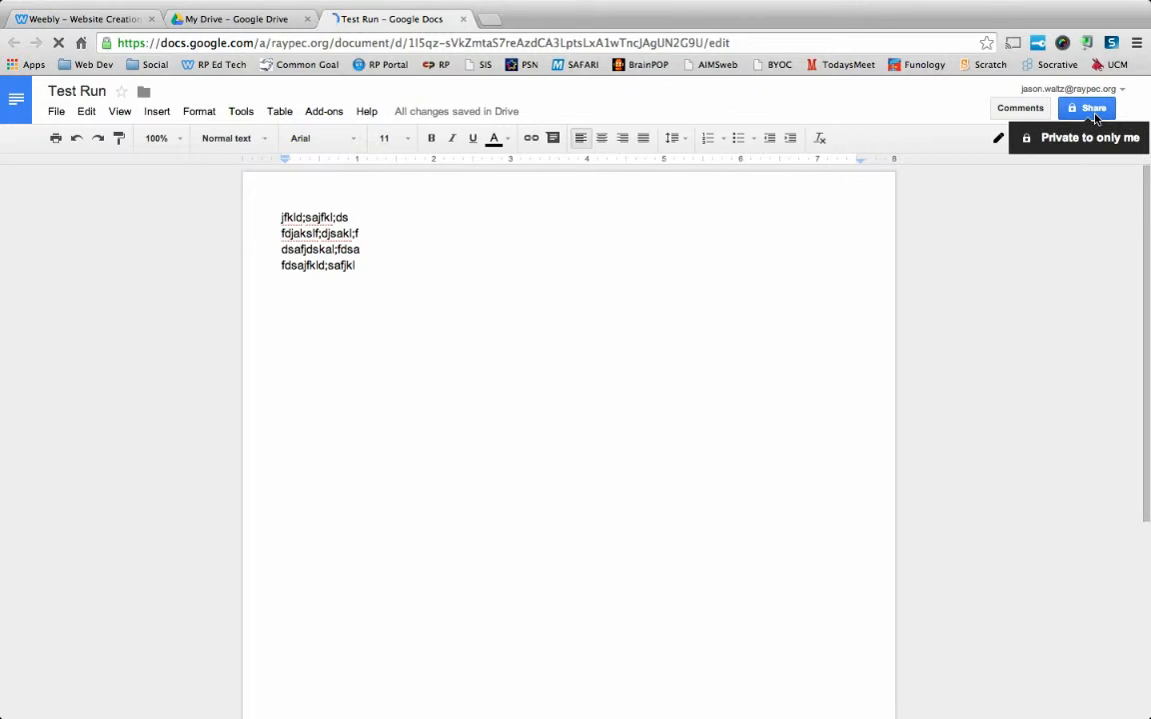
Change the document's link sharing to "Anyone with the link" with "Can view" access and save it.
{"action": "left_click", "coordinate": [1096, 119]}
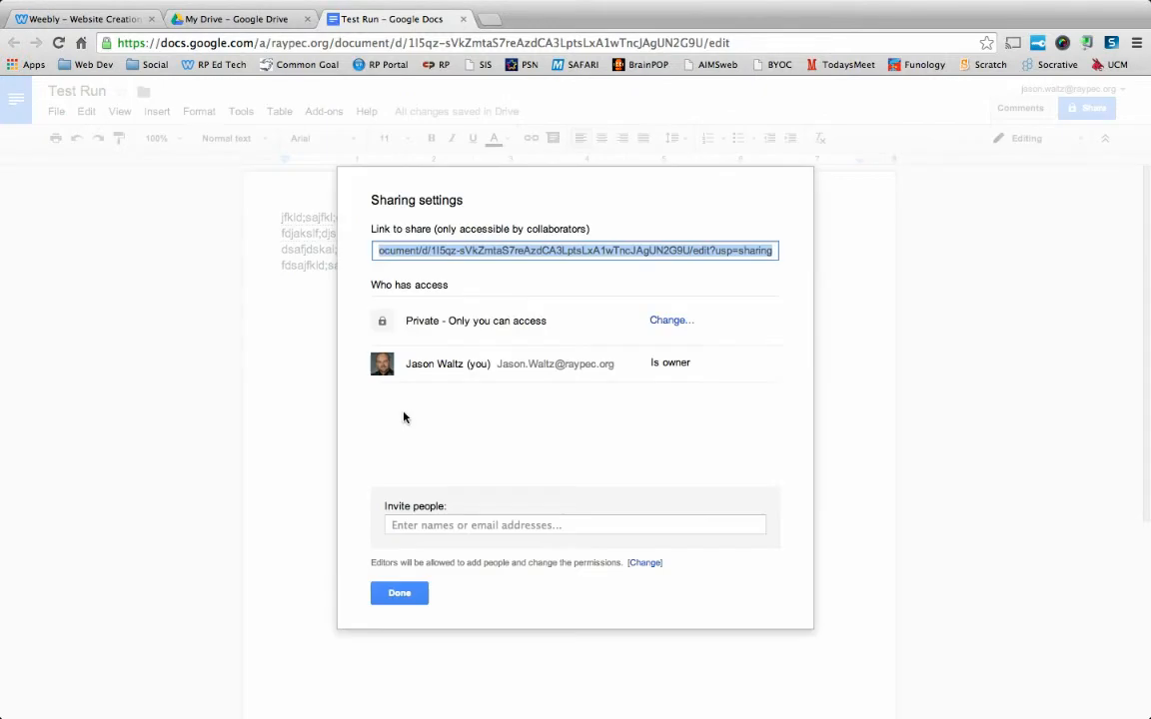
{"action": "left_click", "coordinate": [658, 321]}
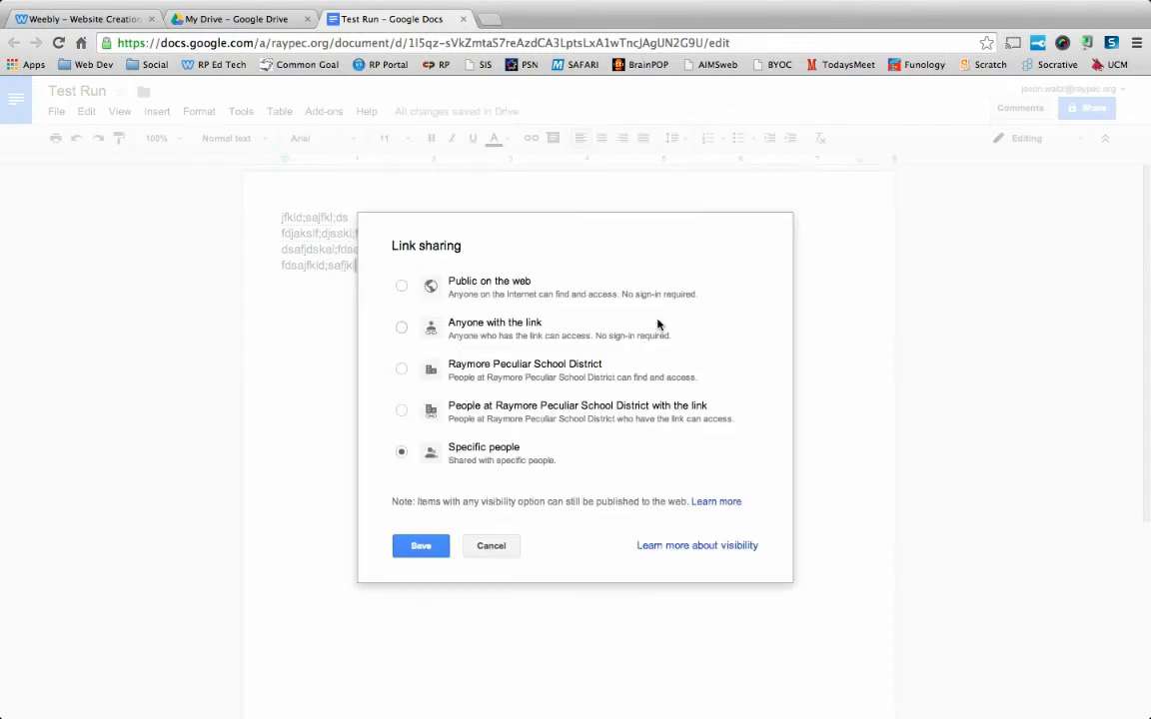
{"action": "left_click", "coordinate": [402, 326]}
{"action": "left_click", "coordinate": [603, 505]}
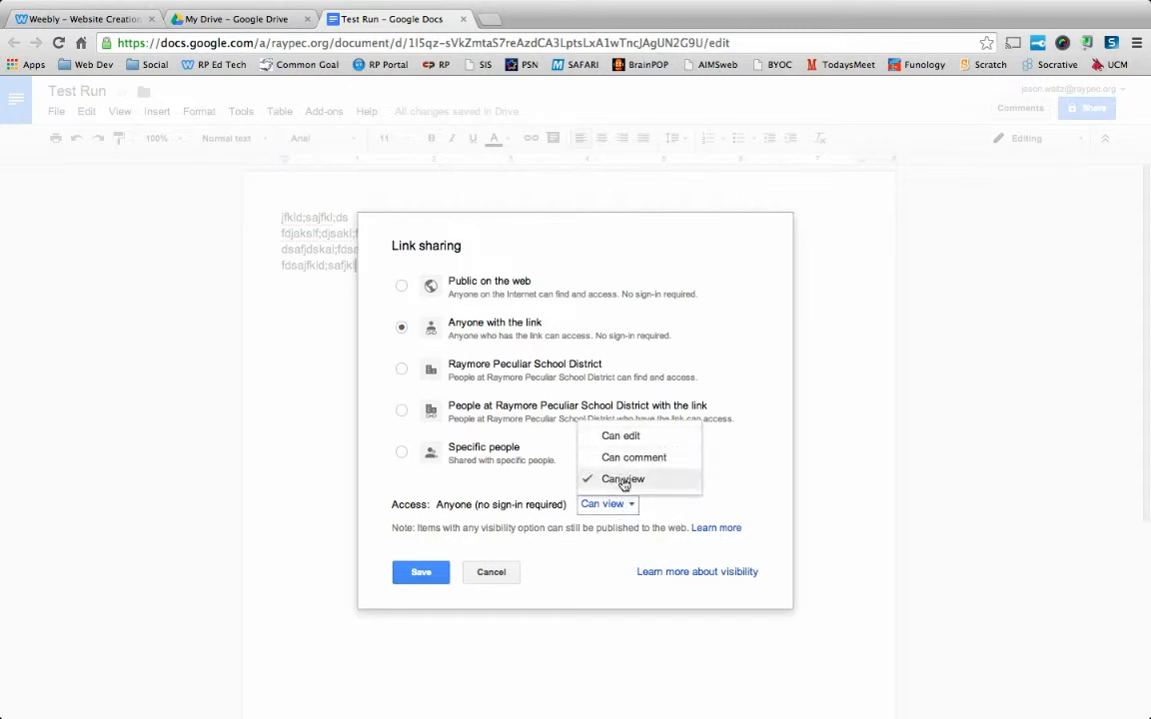
{"action": "left_click", "coordinate": [622, 480]}
{"action": "left_click", "coordinate": [416, 575]}
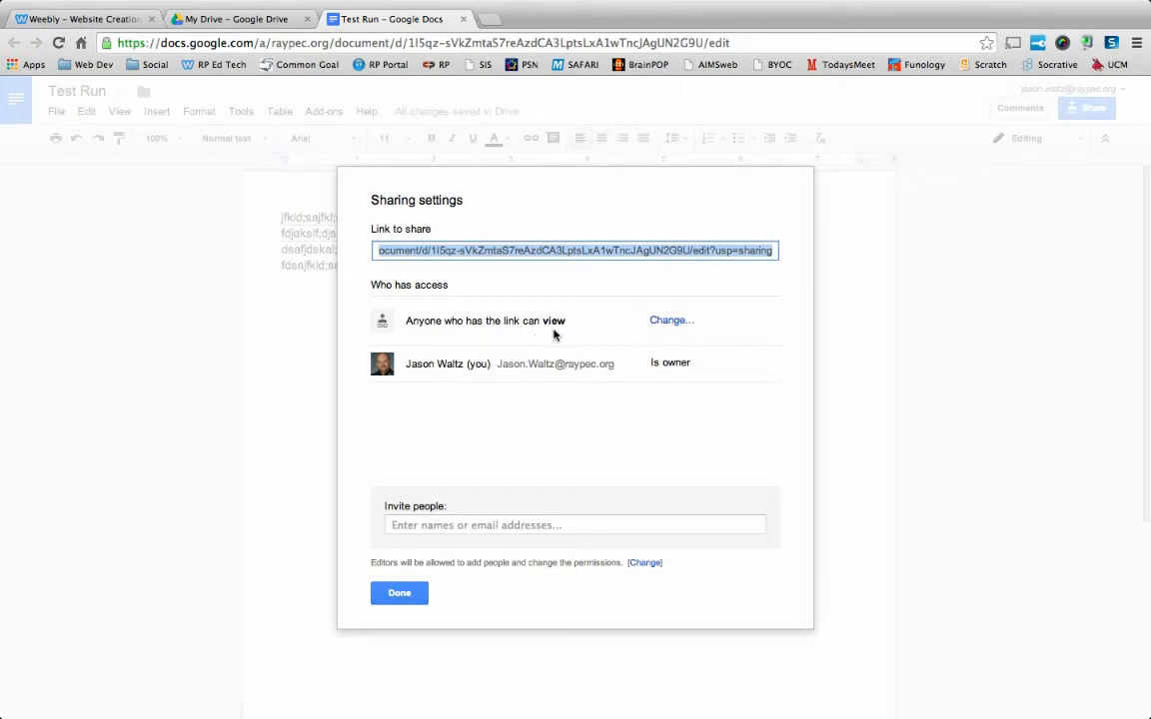
Copy the document's sharing link, close the sharing settings and switch back to the Weebly editor.
{"action": "right_click", "coordinate": [530, 256]}
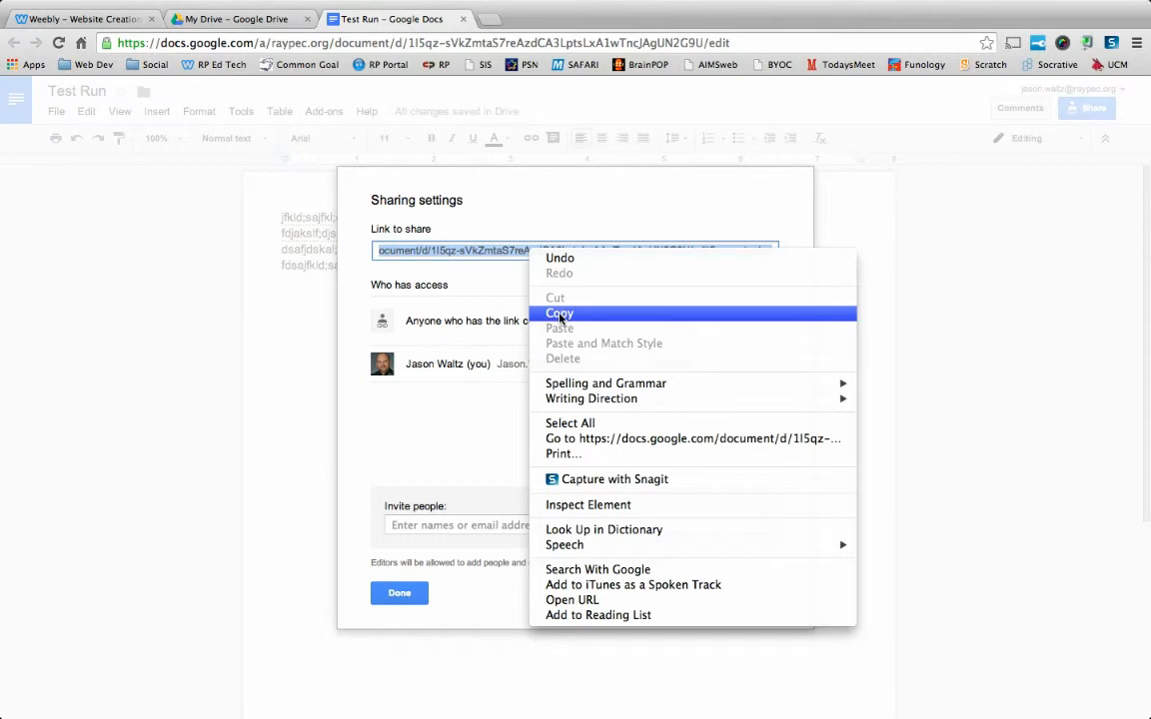
{"action": "left_click", "coordinate": [560, 315]}
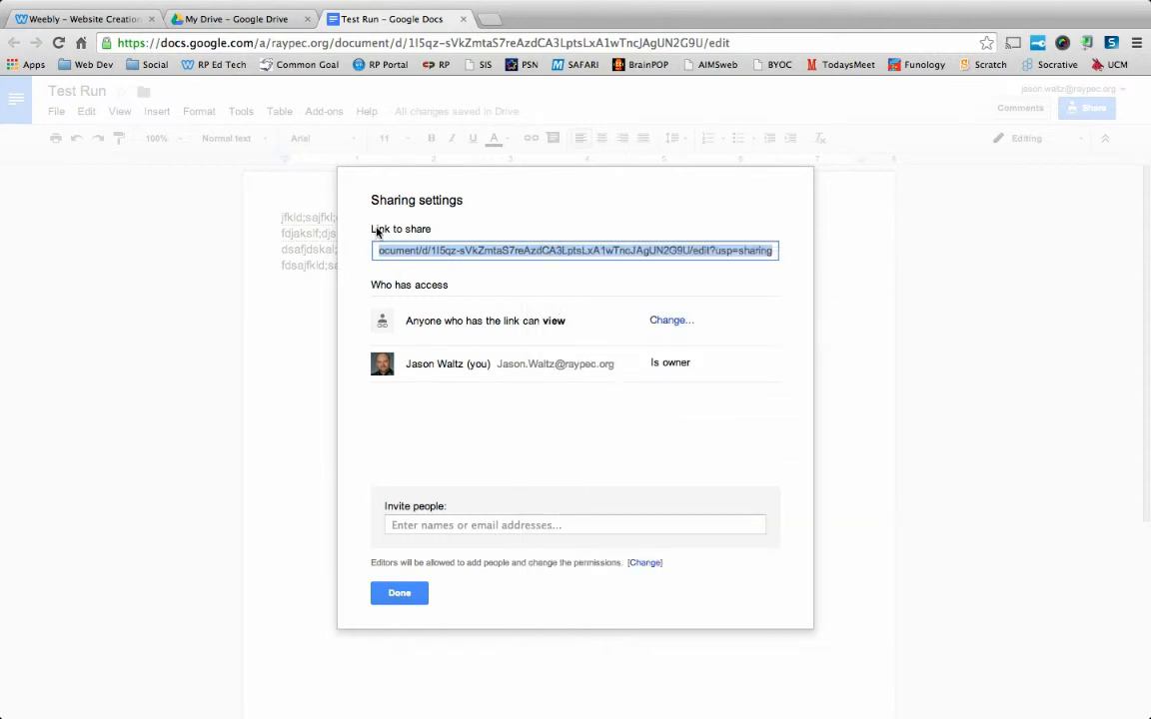
{"action": "left_click", "coordinate": [393, 595]}
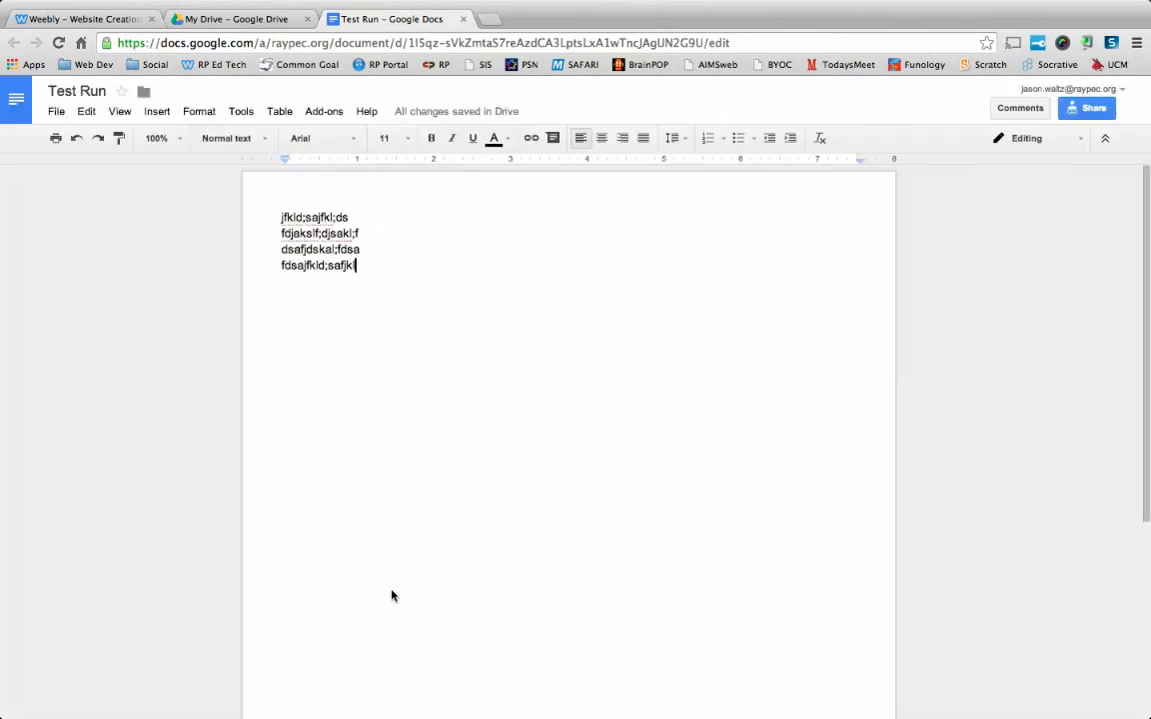
{"action": "left_click", "coordinate": [88, 19]}
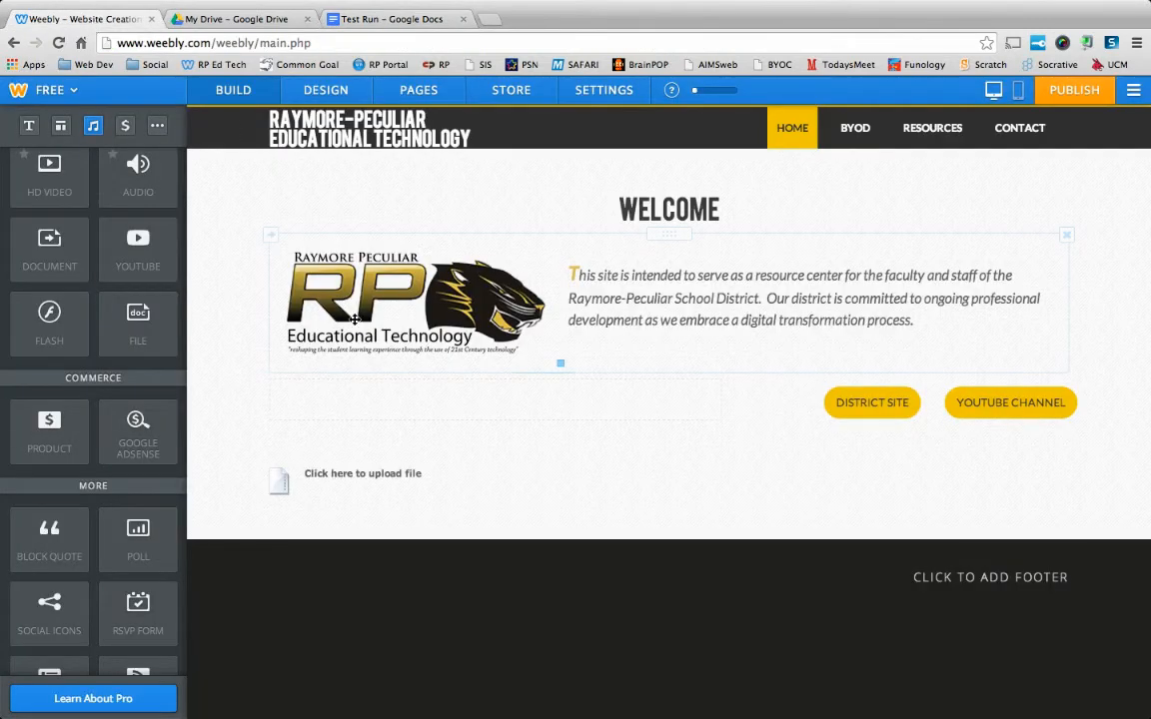
Upload Docs.png from the Website folder inside Google Drive's 14-15 folder to the File element.
{"action": "left_click", "coordinate": [327, 474]}
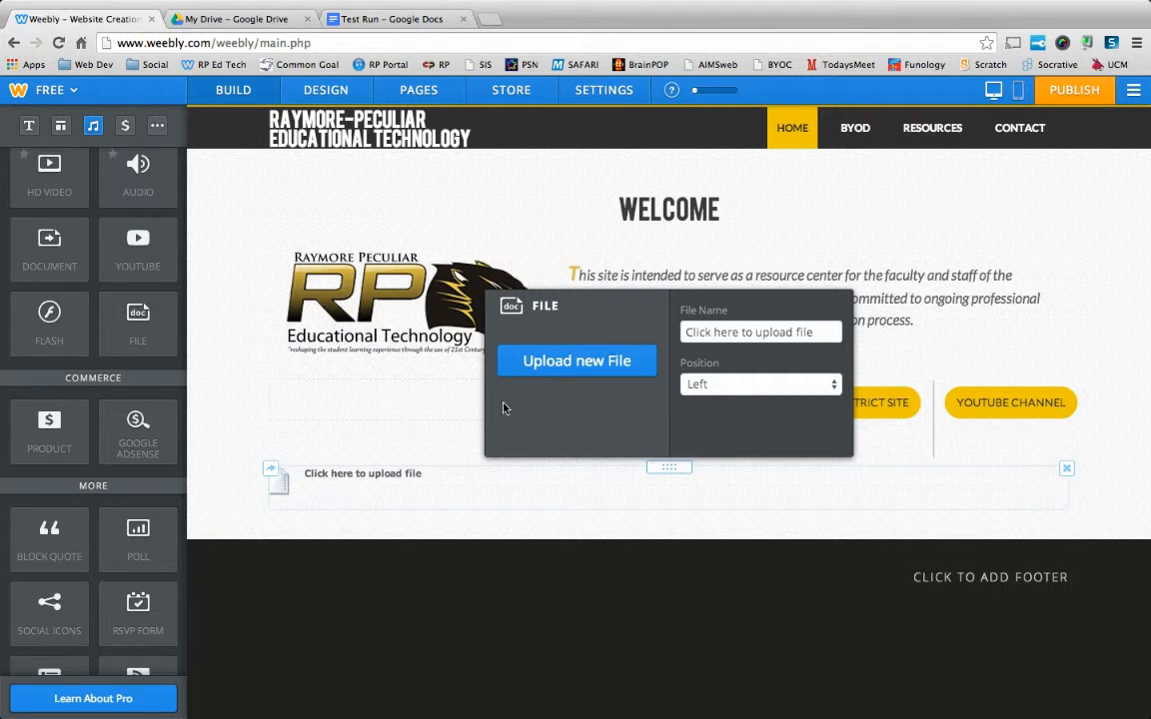
{"action": "left_click", "coordinate": [591, 357]}
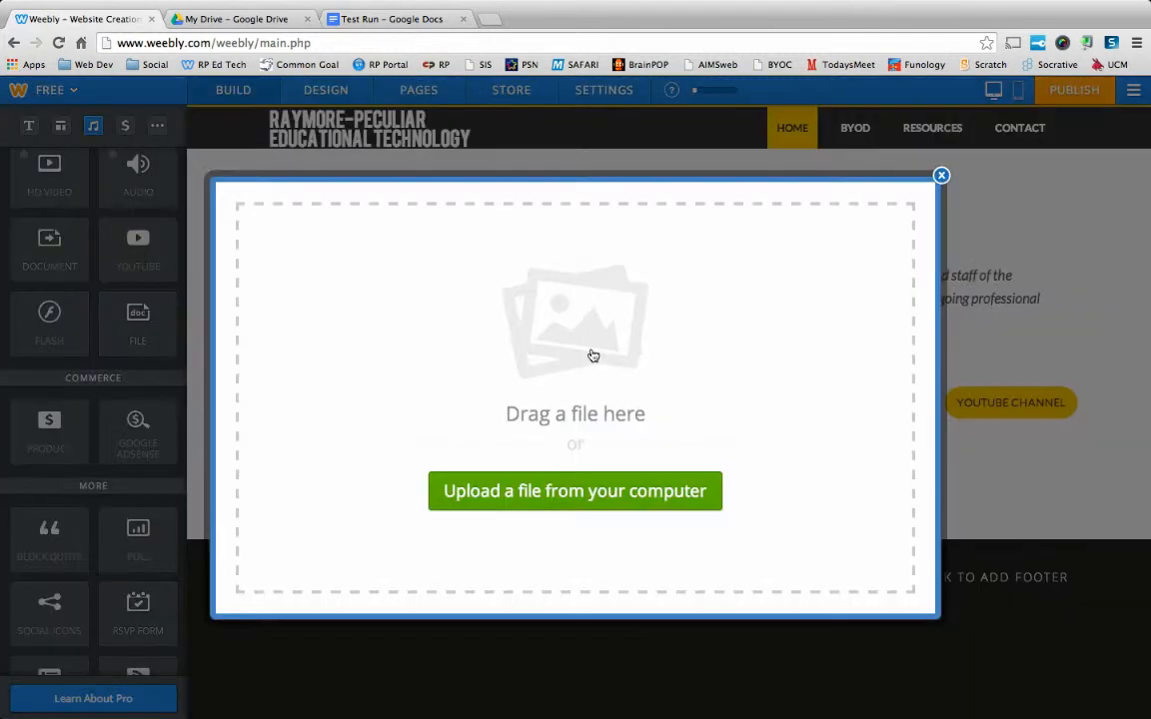
{"action": "left_click", "coordinate": [591, 488]}
{"action": "left_click", "coordinate": [365, 231]}
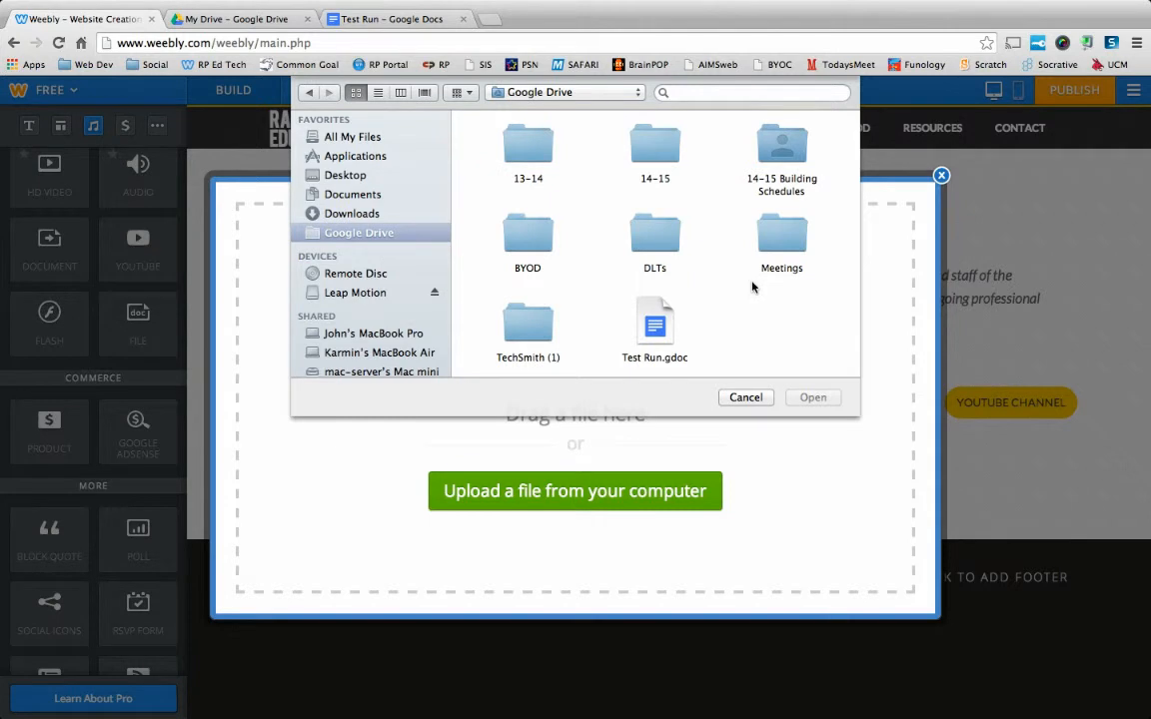
{"action": "scroll", "coordinate": [726, 298], "scroll_direction": "down", "scroll_amount": 1}
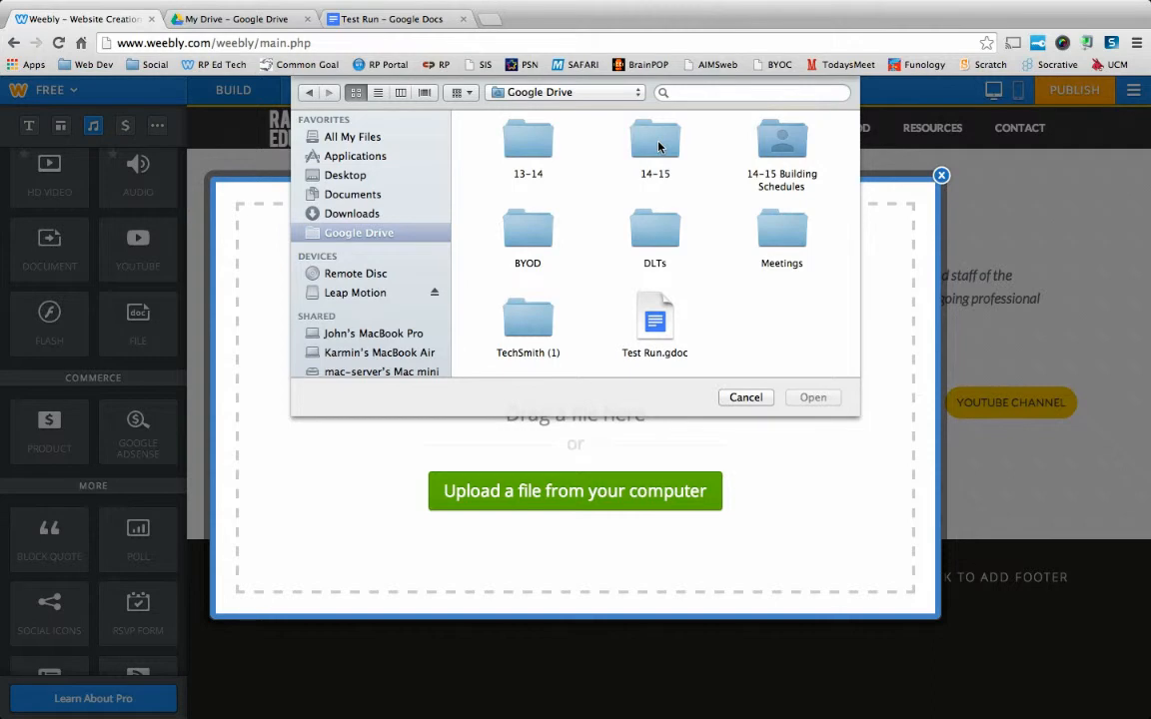
{"action": "double_click", "coordinate": [657, 147]}
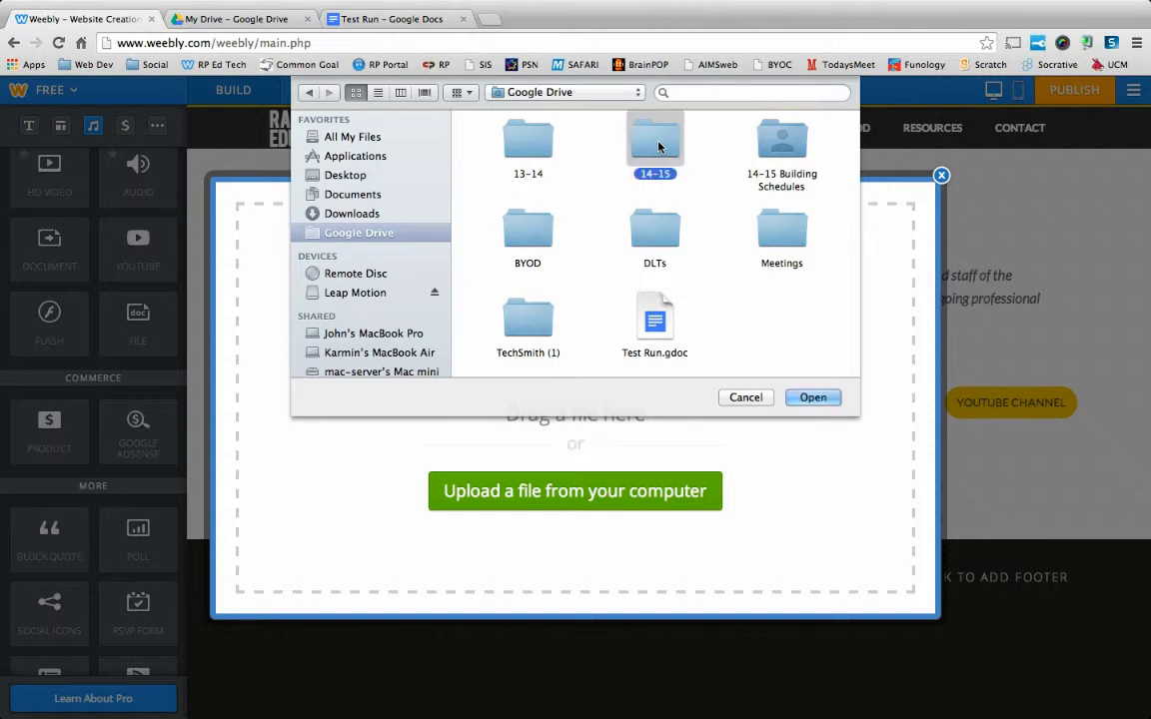
{"action": "scroll", "coordinate": [585, 229], "scroll_direction": "down", "scroll_amount": 8}
{"action": "scroll", "coordinate": [584, 229], "scroll_direction": "down", "scroll_amount": 3}
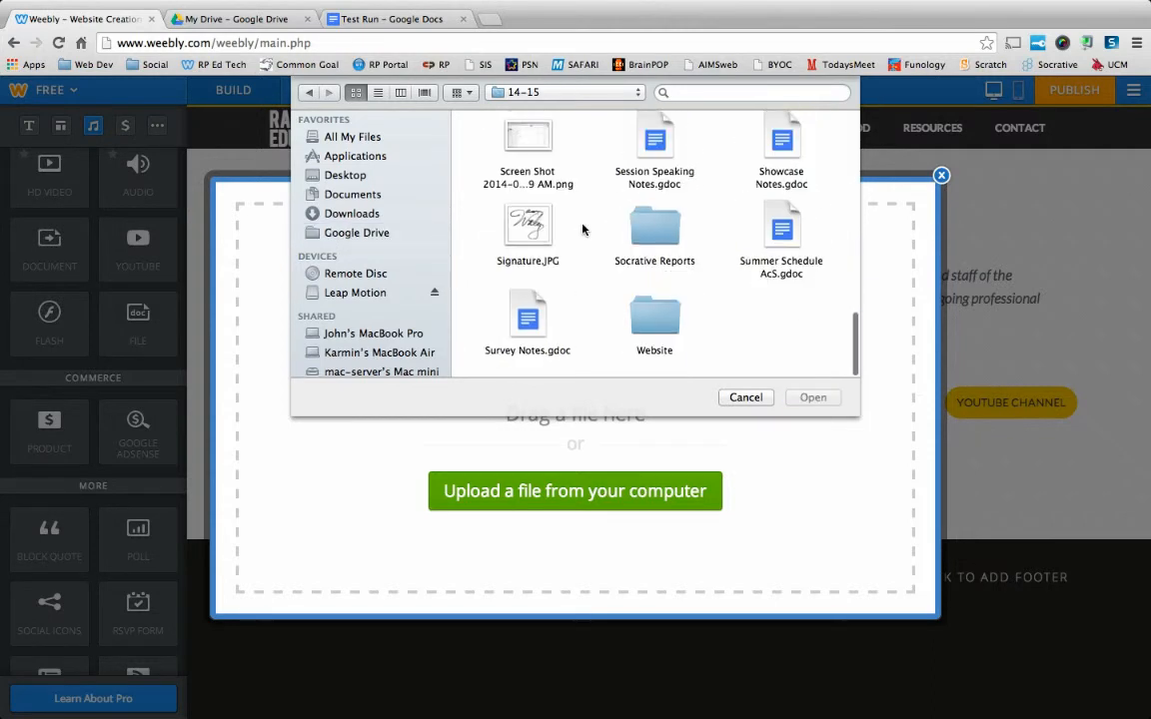
{"action": "double_click", "coordinate": [655, 317]}
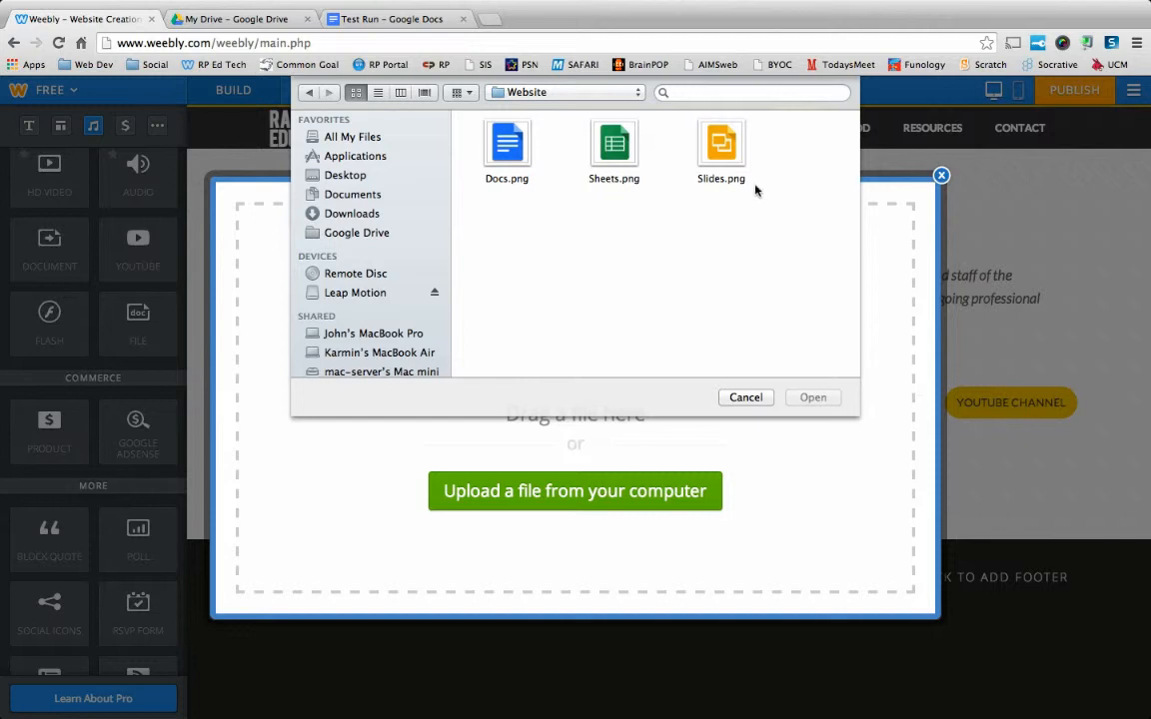
{"action": "left_click", "coordinate": [519, 150]}
{"action": "double_click", "coordinate": [519, 150]}
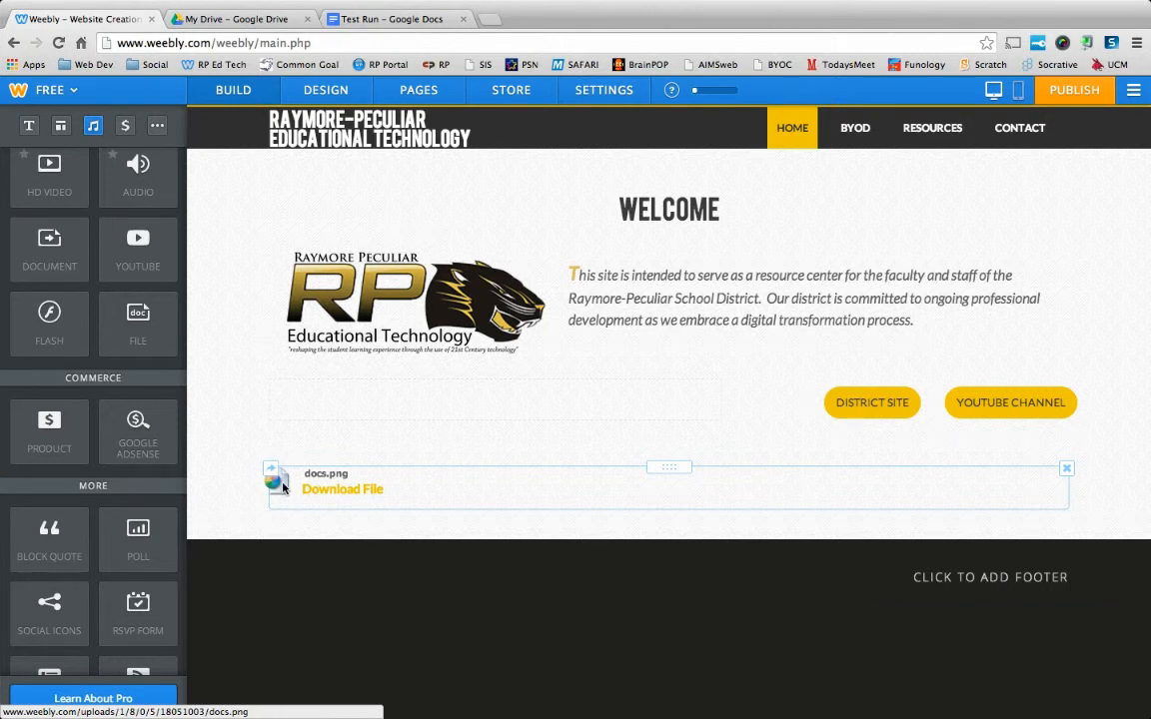
Delete the File element holding docs.png from the Home page.
{"action": "left_click", "coordinate": [1066, 472]}
{"action": "left_click", "coordinate": [1013, 418]}
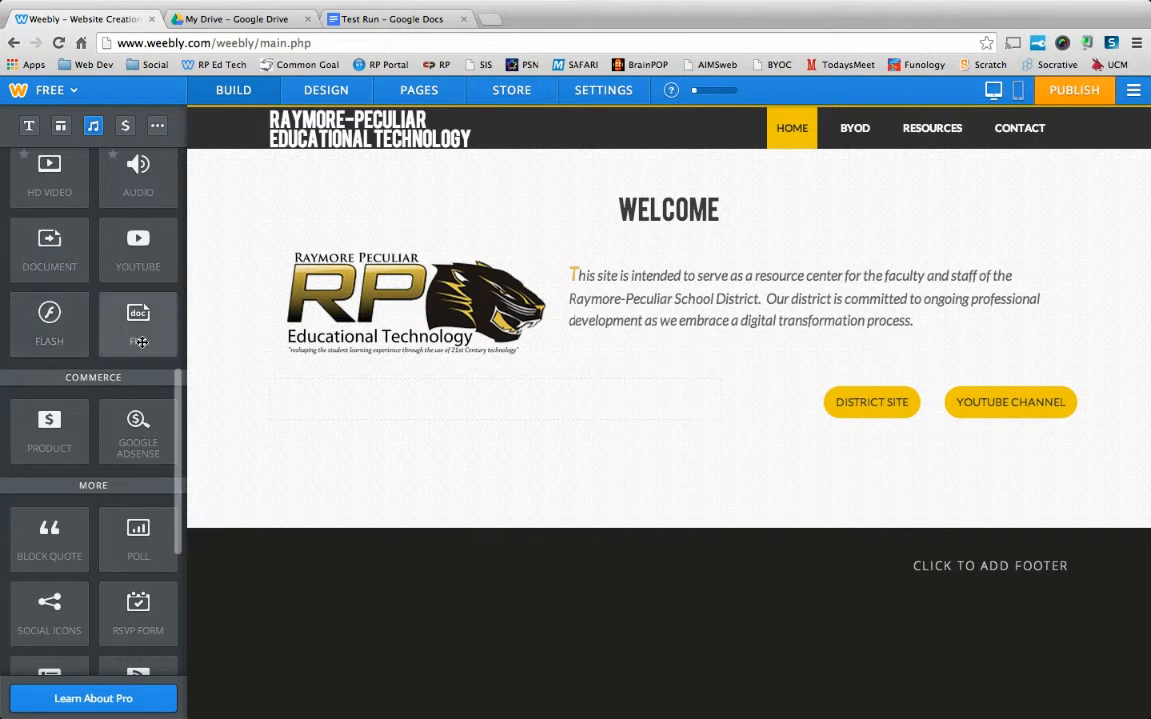
Add an Image element below the yellow buttons on the Home page and open its image selection.
{"action": "scroll", "coordinate": [140, 343], "scroll_direction": "up", "scroll_amount": 10}
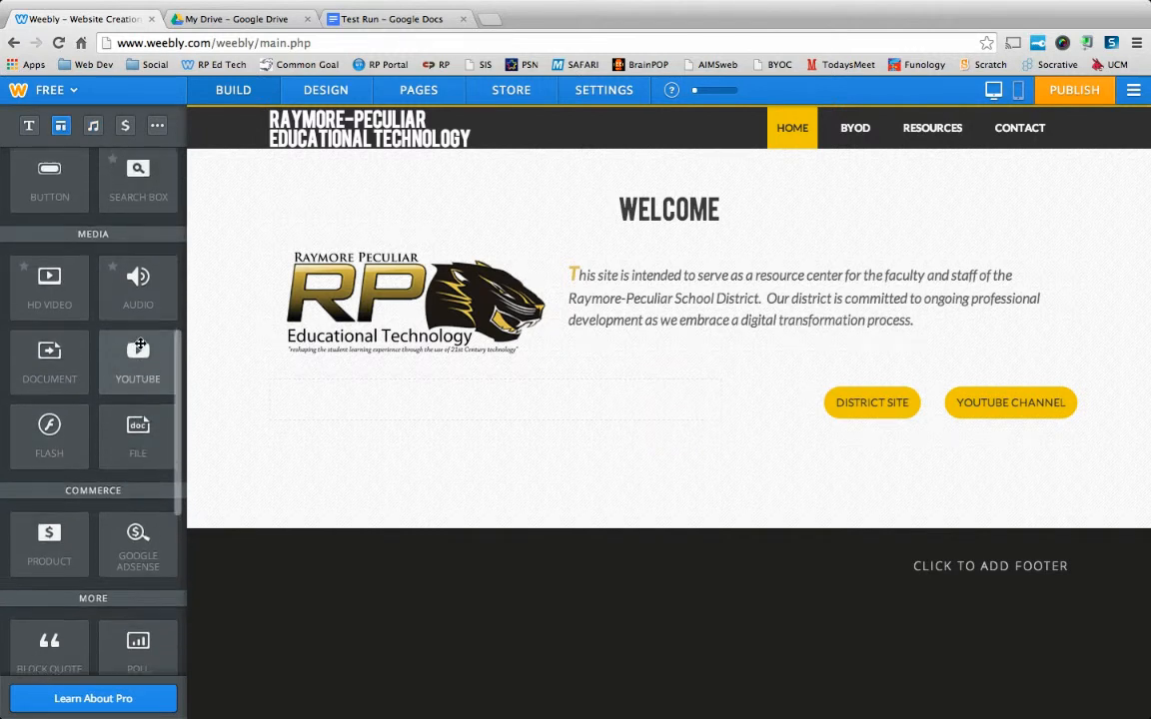
{"action": "scroll", "coordinate": [140, 343], "scroll_direction": "up", "scroll_amount": 2}
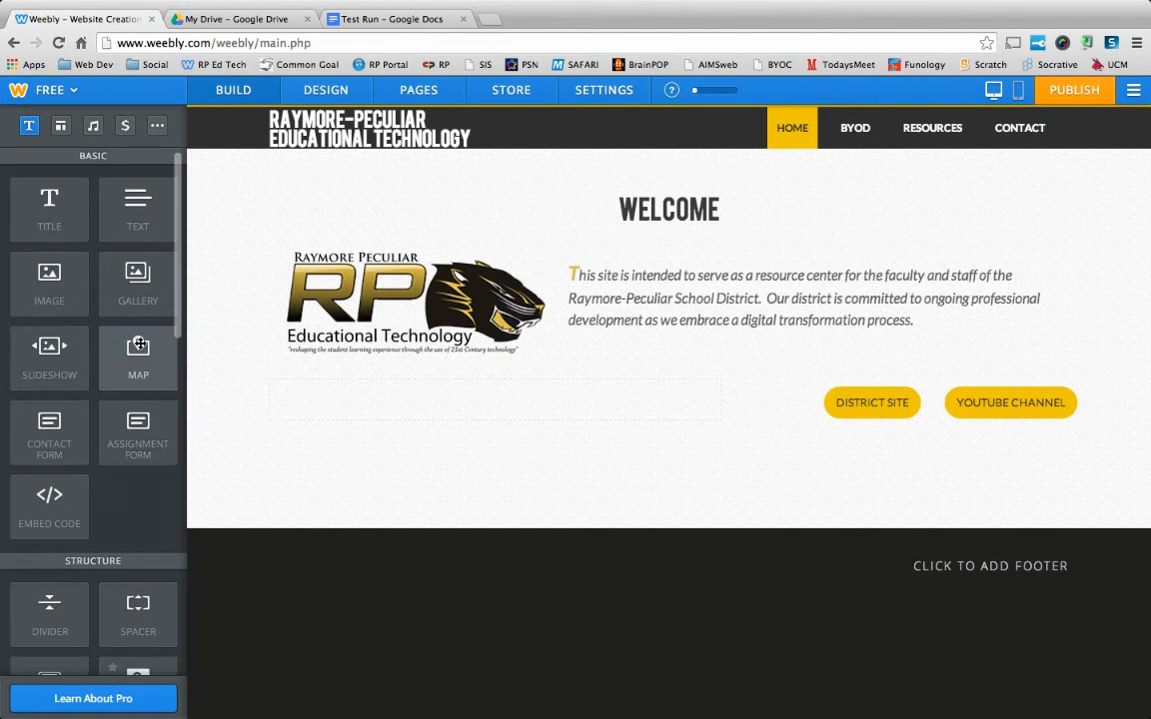
{"action": "left_click_drag", "start_coordinate": [49, 282], "coordinate": [357, 475]}
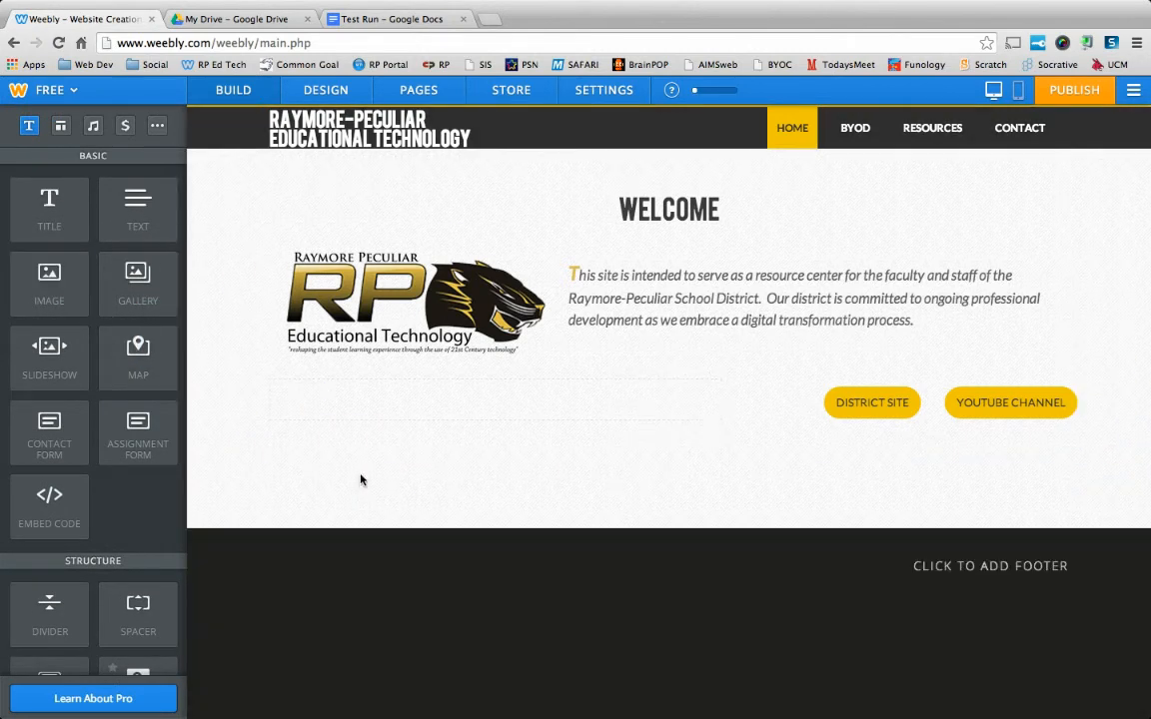
{"action": "left_click", "coordinate": [650, 503]}
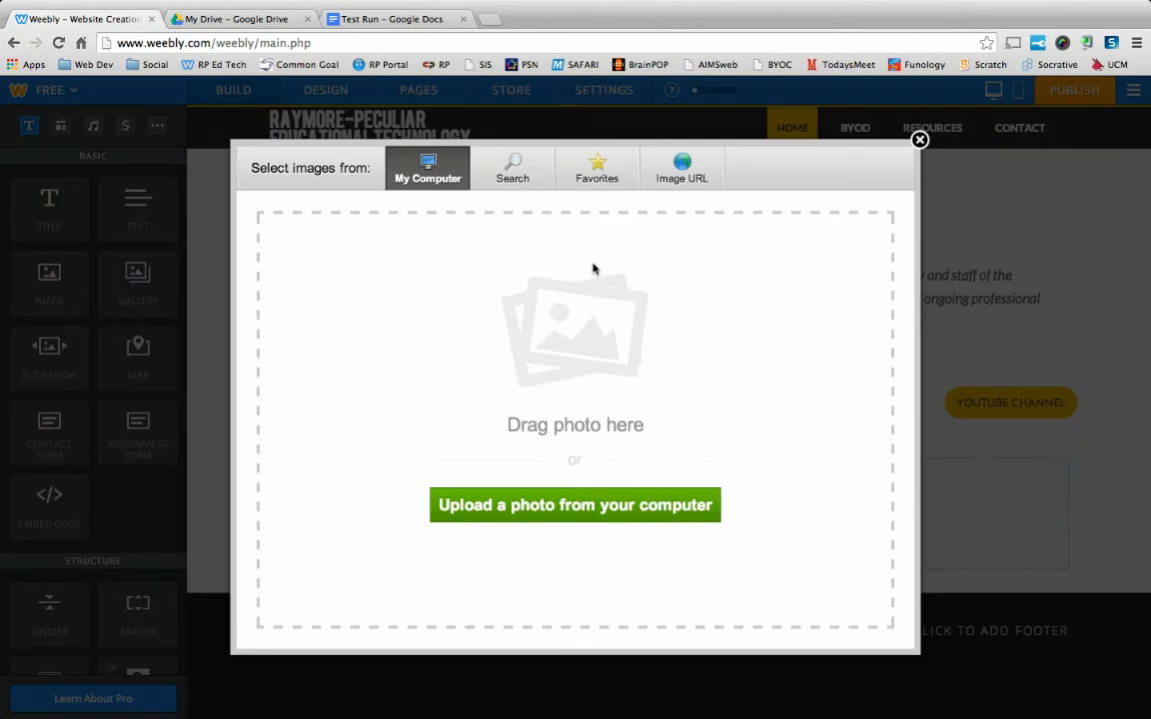
{"action": "left_click", "coordinate": [683, 176]}
{"action": "left_click", "coordinate": [579, 170]}
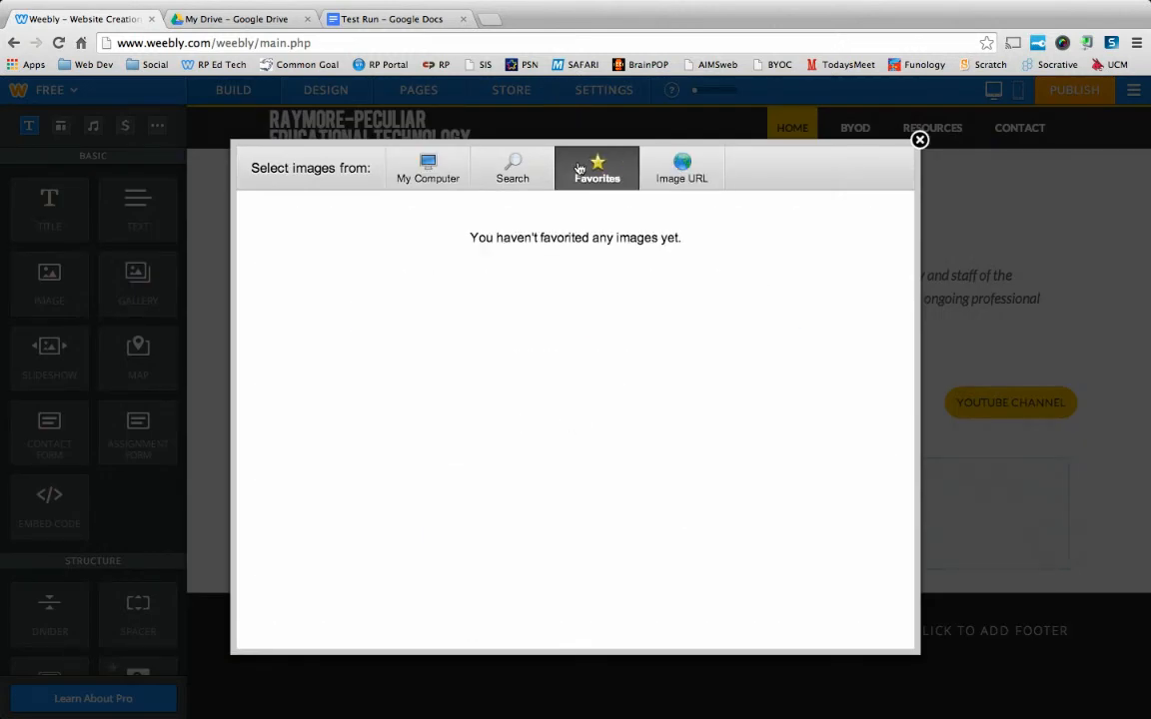
{"action": "left_click", "coordinate": [515, 170]}
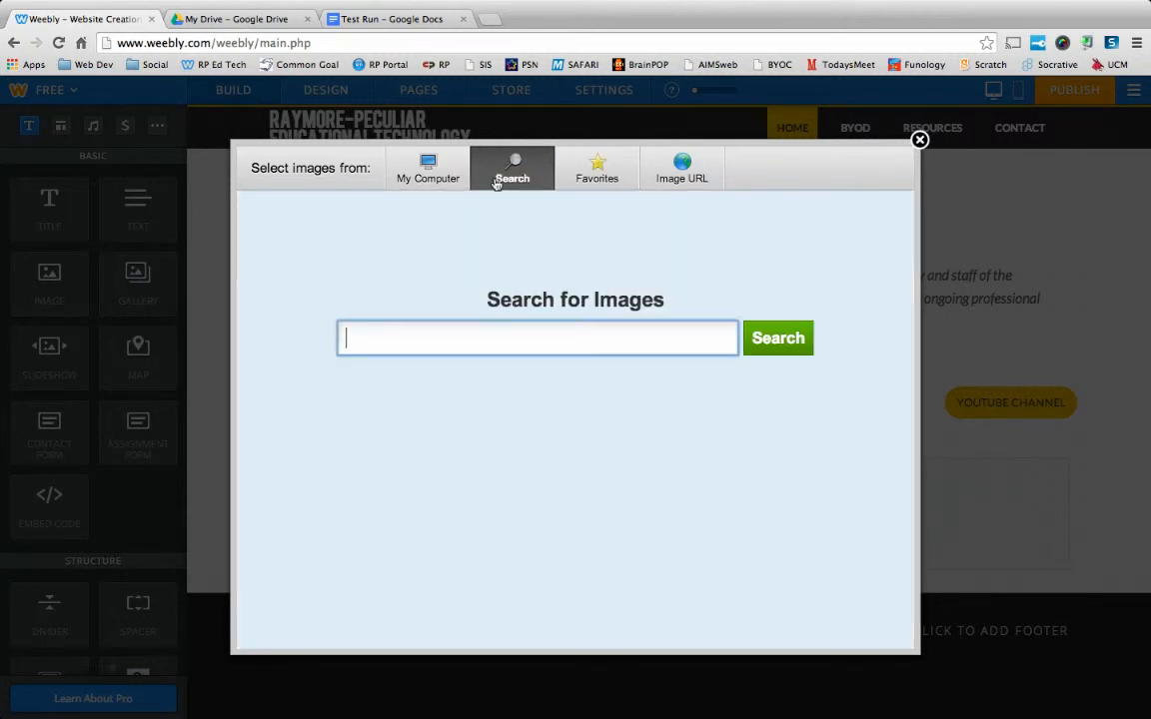
{"action": "left_click", "coordinate": [425, 179]}
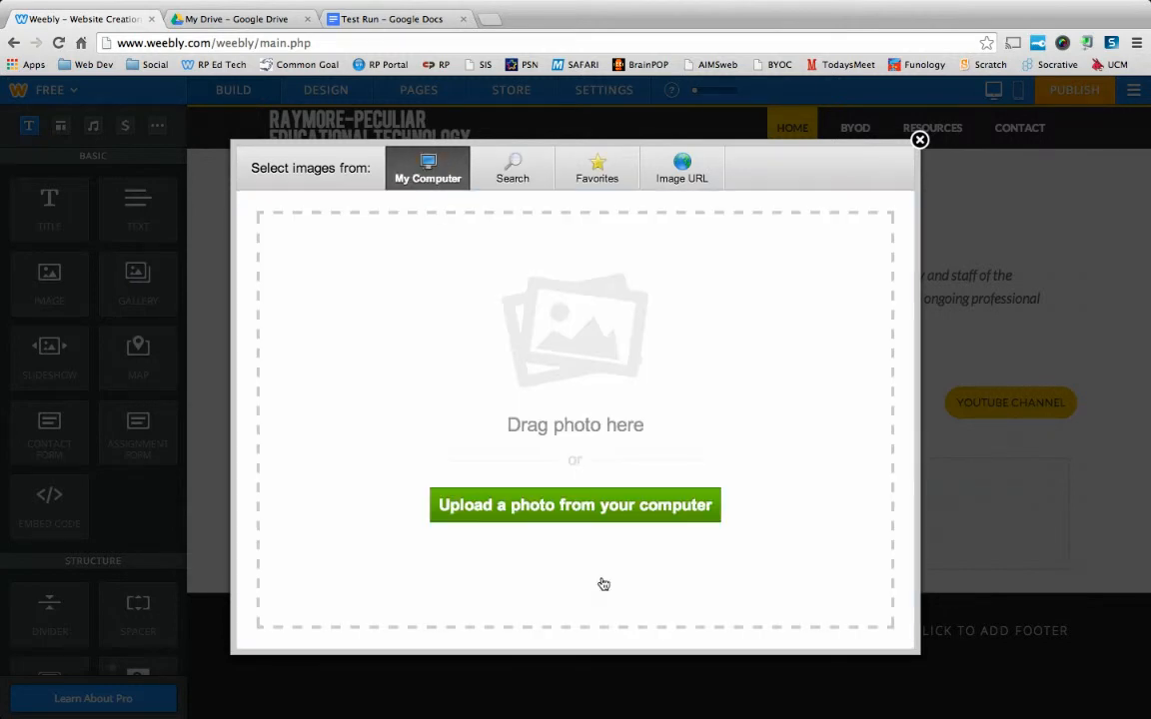
Upload the blue Google Docs image from the computer and shrink it to a small icon.
{"action": "left_click", "coordinate": [581, 511]}
{"action": "double_click", "coordinate": [509, 160]}
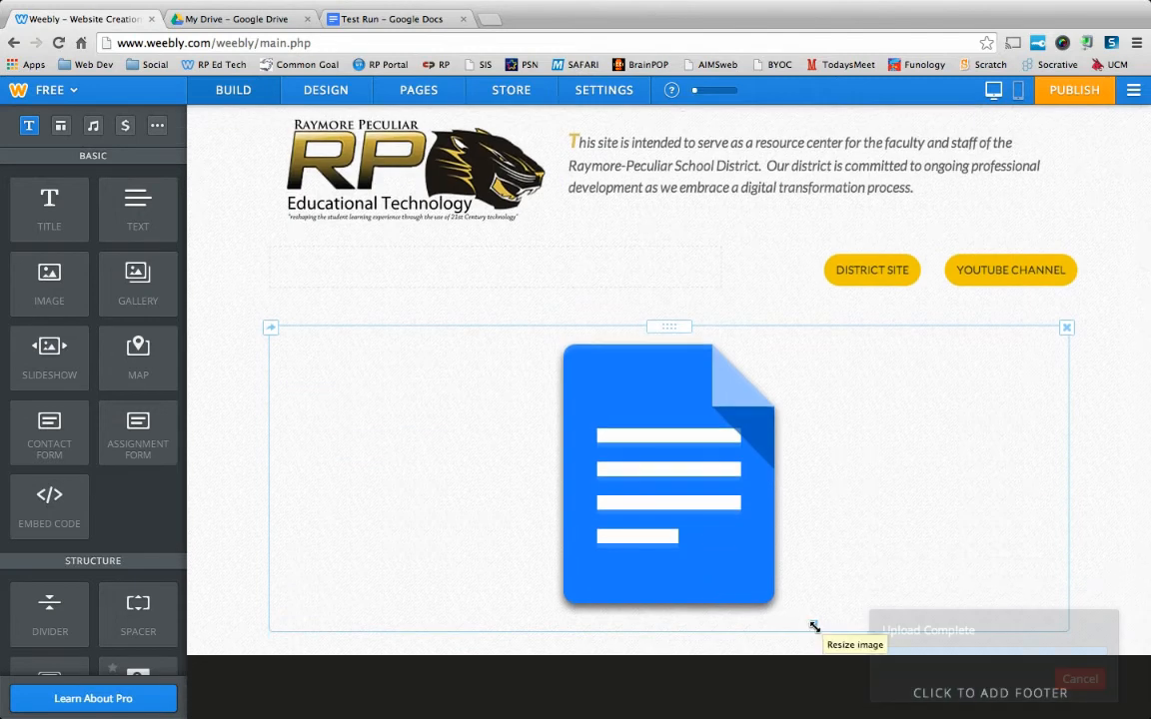
{"action": "left_click_drag", "start_coordinate": [811, 624], "coordinate": [505, 385]}
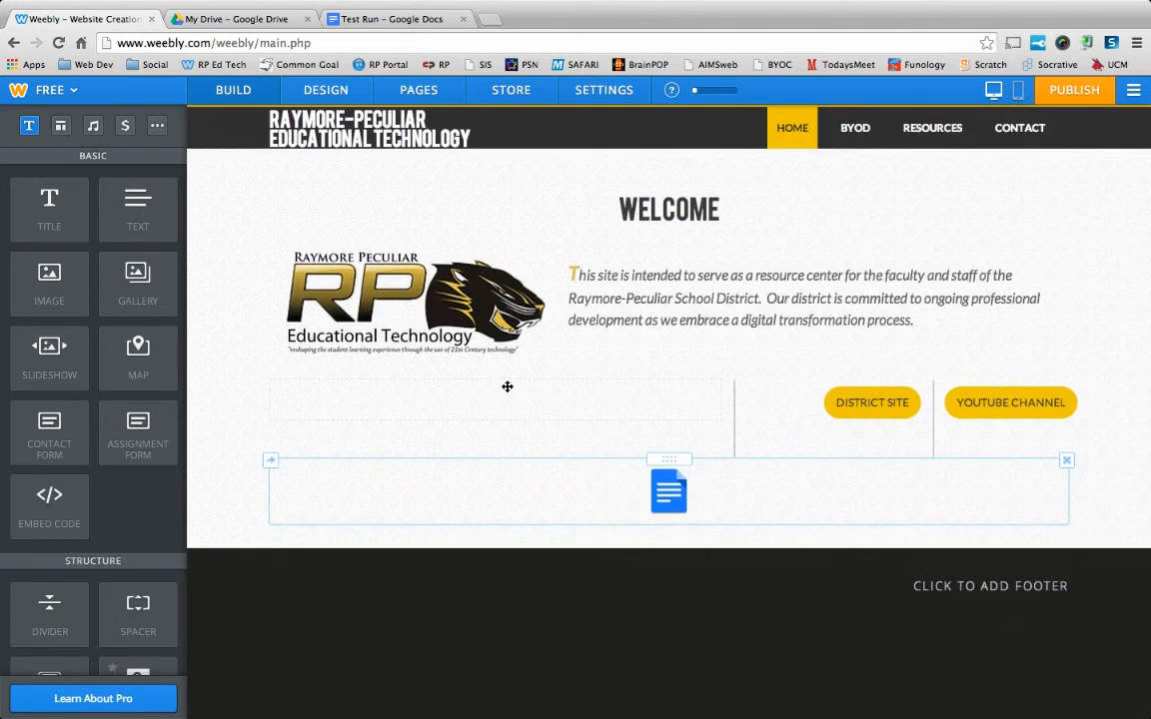
Link the Docs icon to the copied document sharing URL, set it to open in a new window and save the link.
{"action": "left_click", "coordinate": [676, 502]}
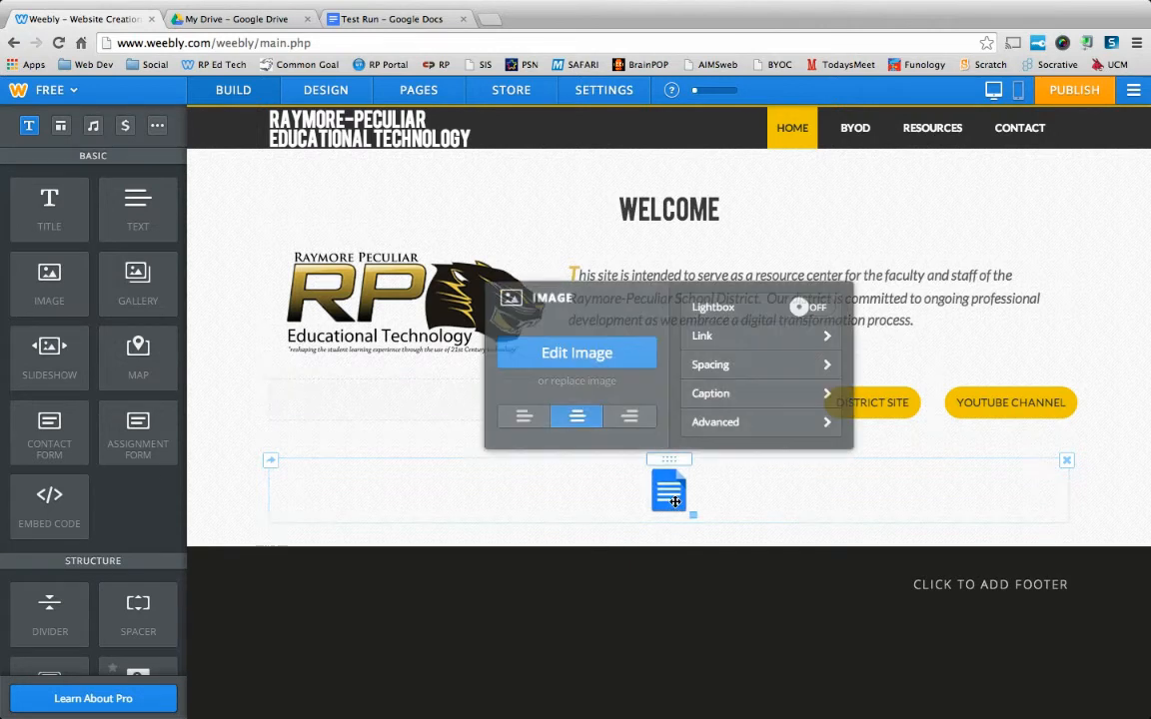
{"action": "left_click", "coordinate": [708, 340]}
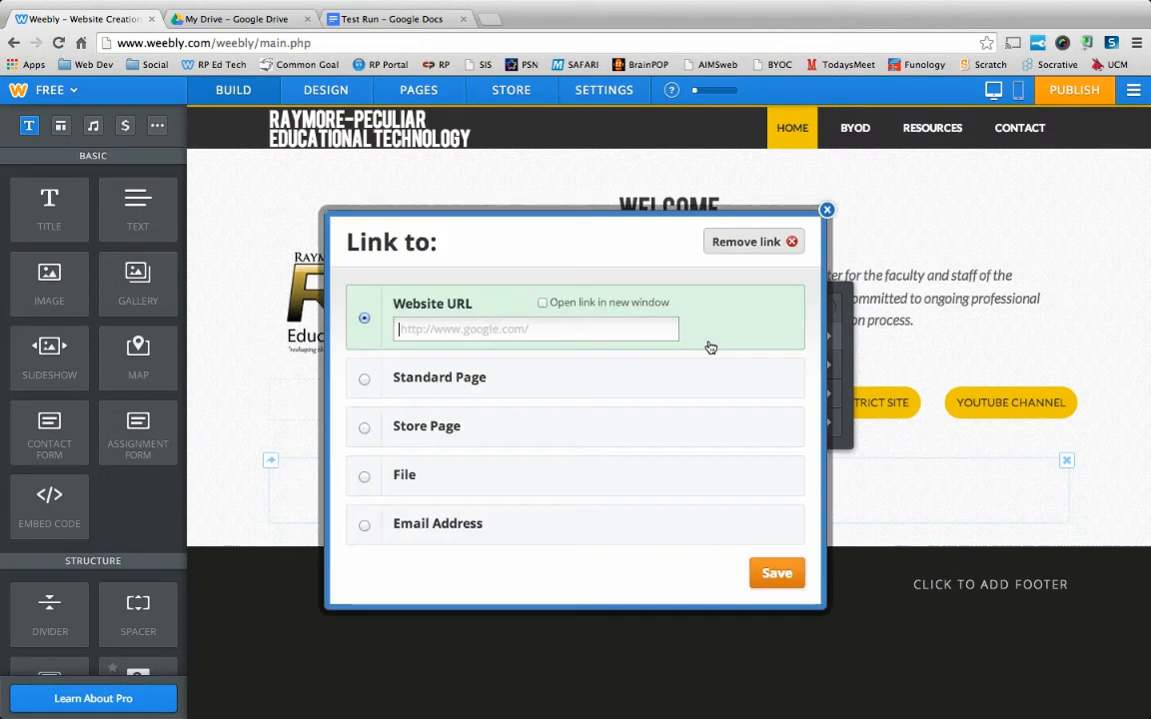
{"action": "right_click", "coordinate": [502, 328]}
{"action": "left_click", "coordinate": [535, 405]}
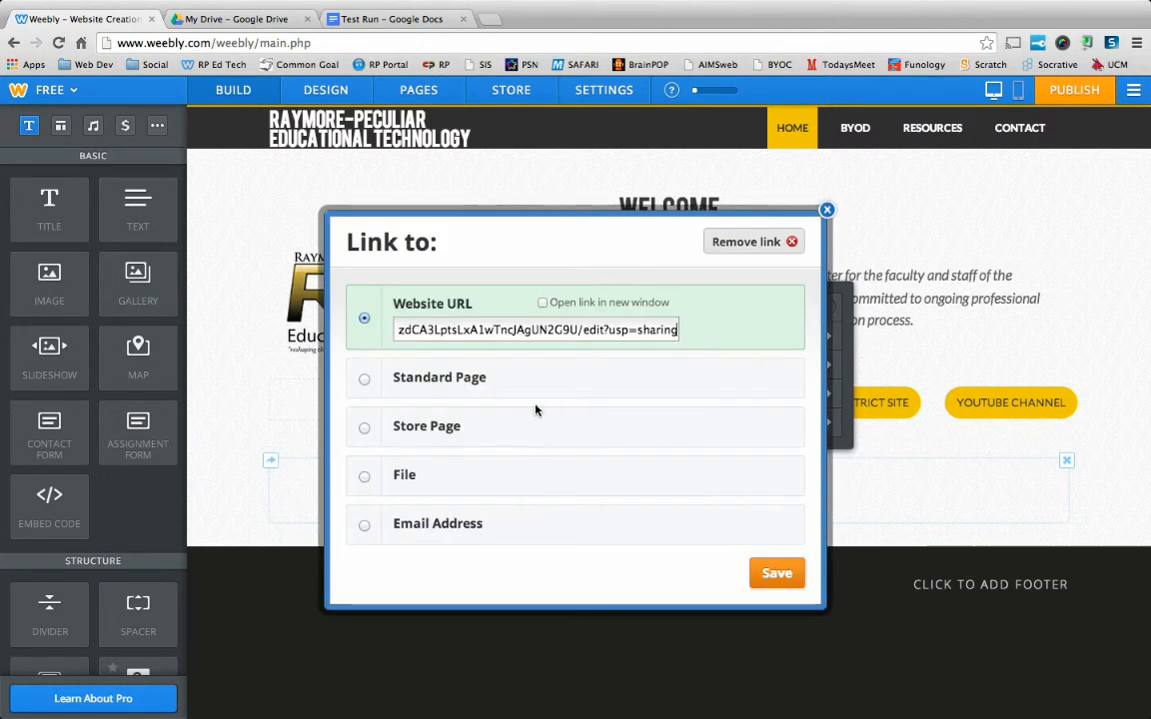
{"action": "left_click", "coordinate": [543, 303]}
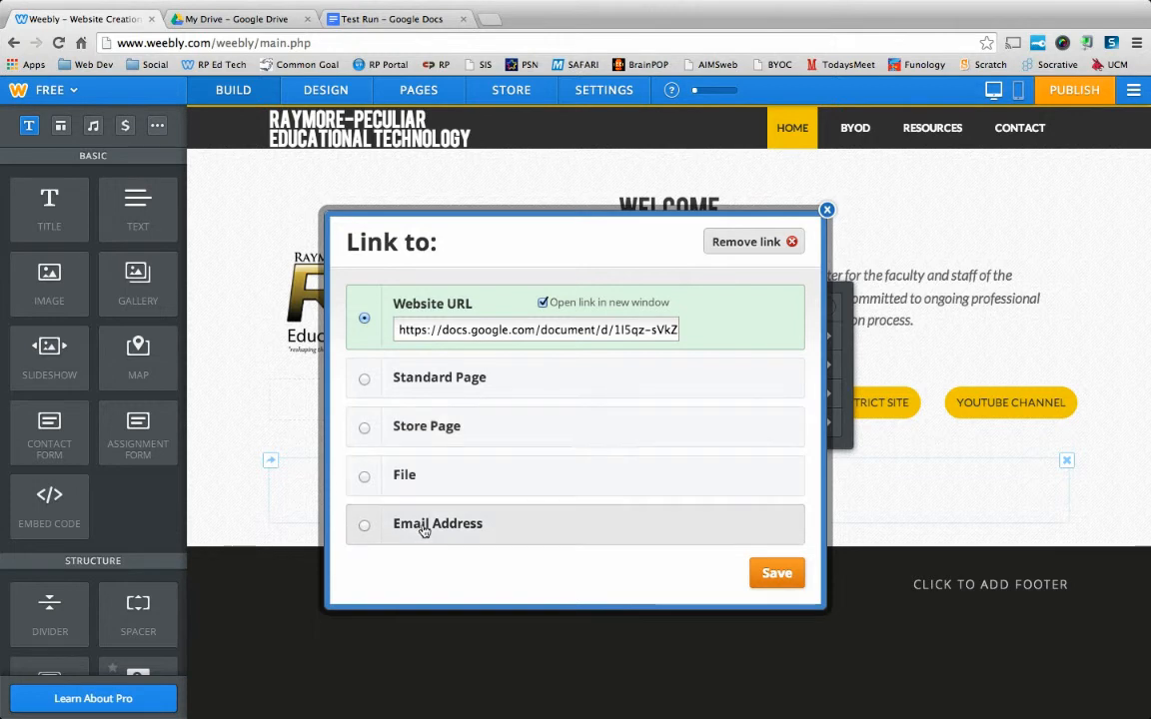
{"action": "left_click", "coordinate": [773, 575]}
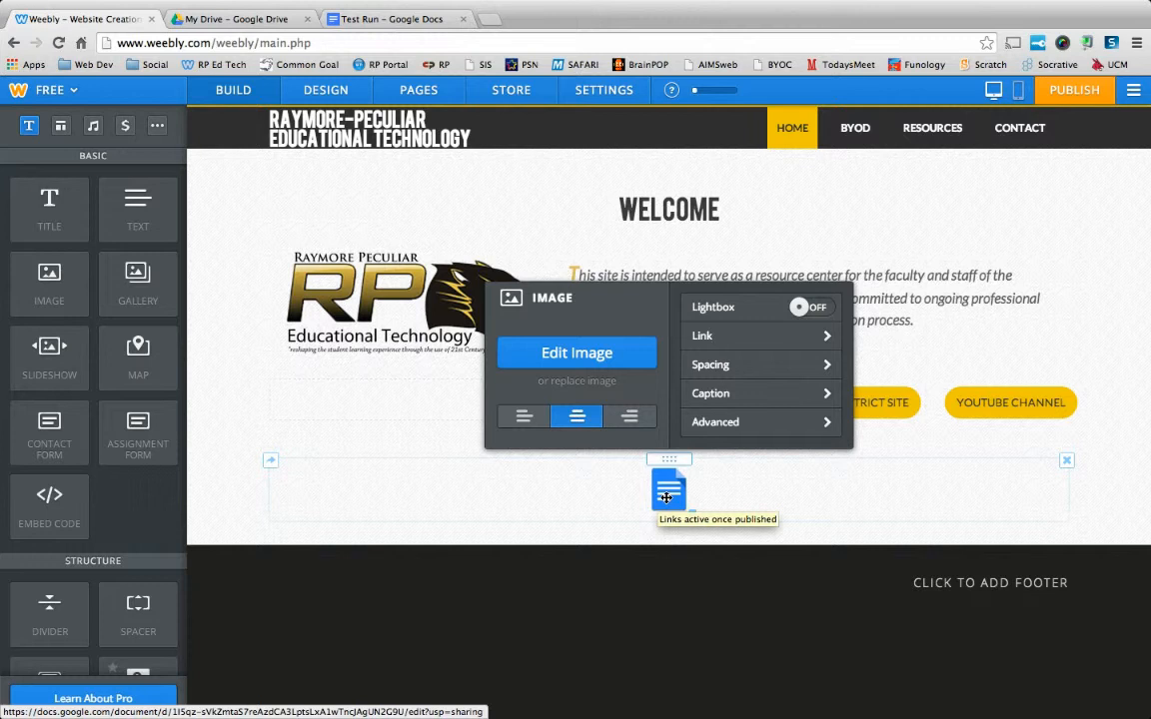
Add the caption "Test Run" to the Docs icon and align the image left.
{"action": "left_click", "coordinate": [715, 395]}
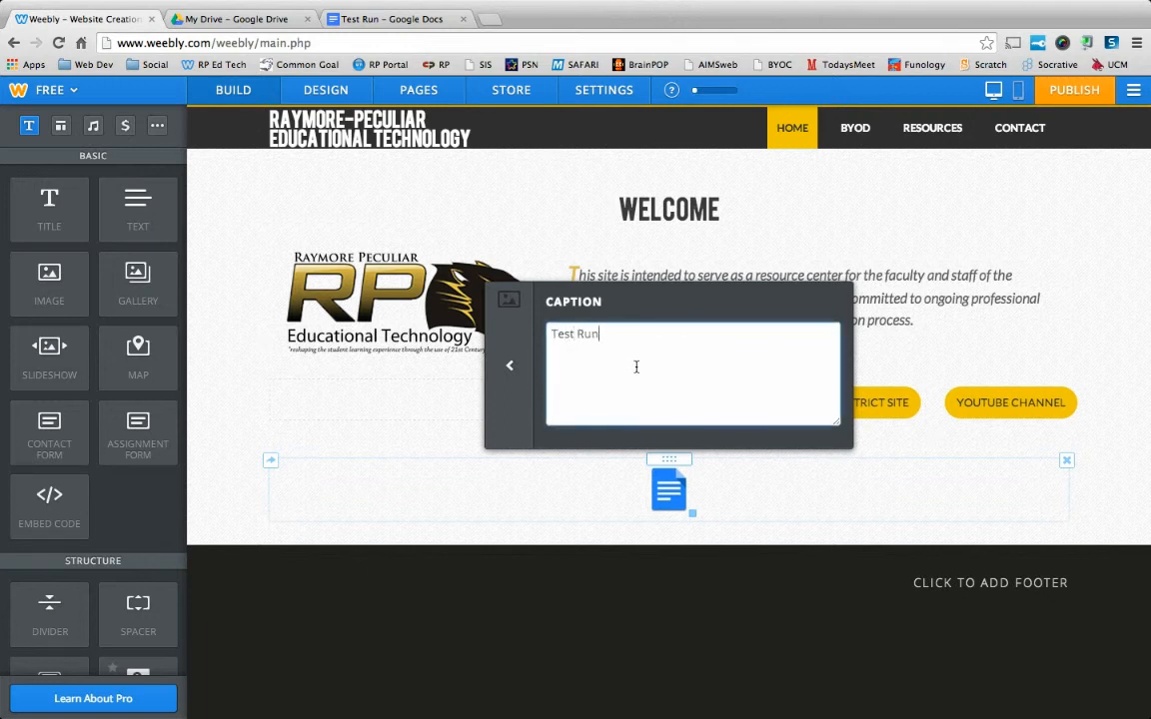
{"action": "left_click", "coordinate": [510, 366]}
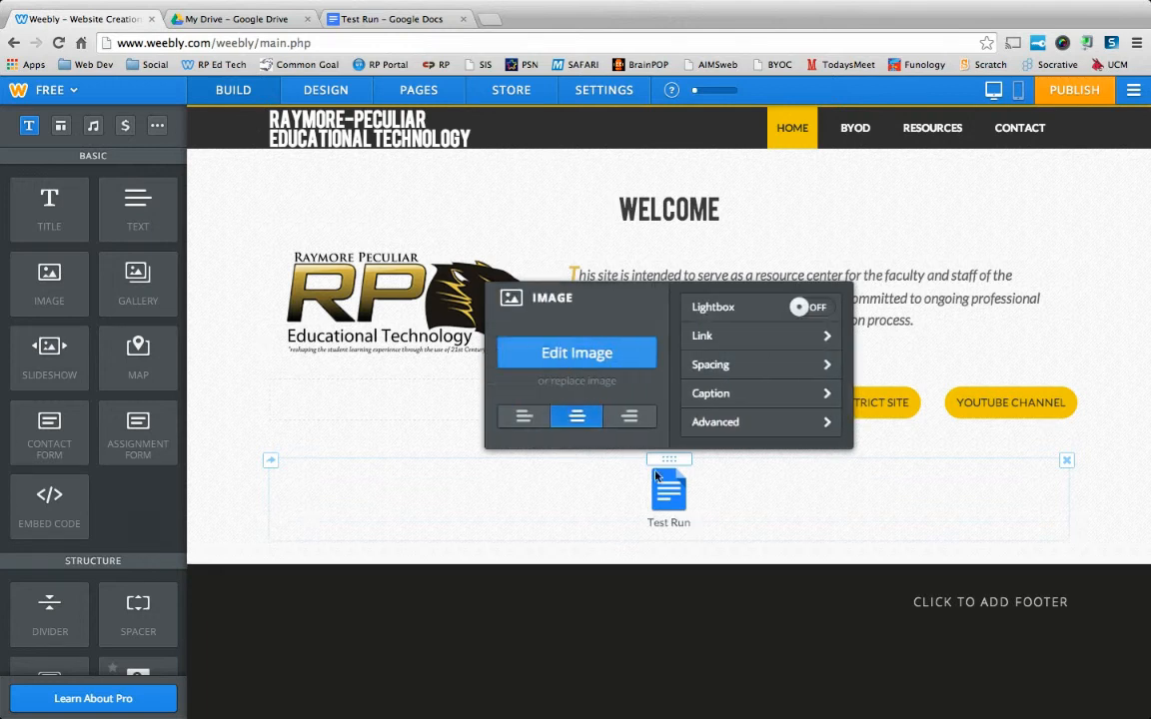
{"action": "left_click", "coordinate": [524, 416]}
{"action": "left_click", "coordinate": [566, 422]}
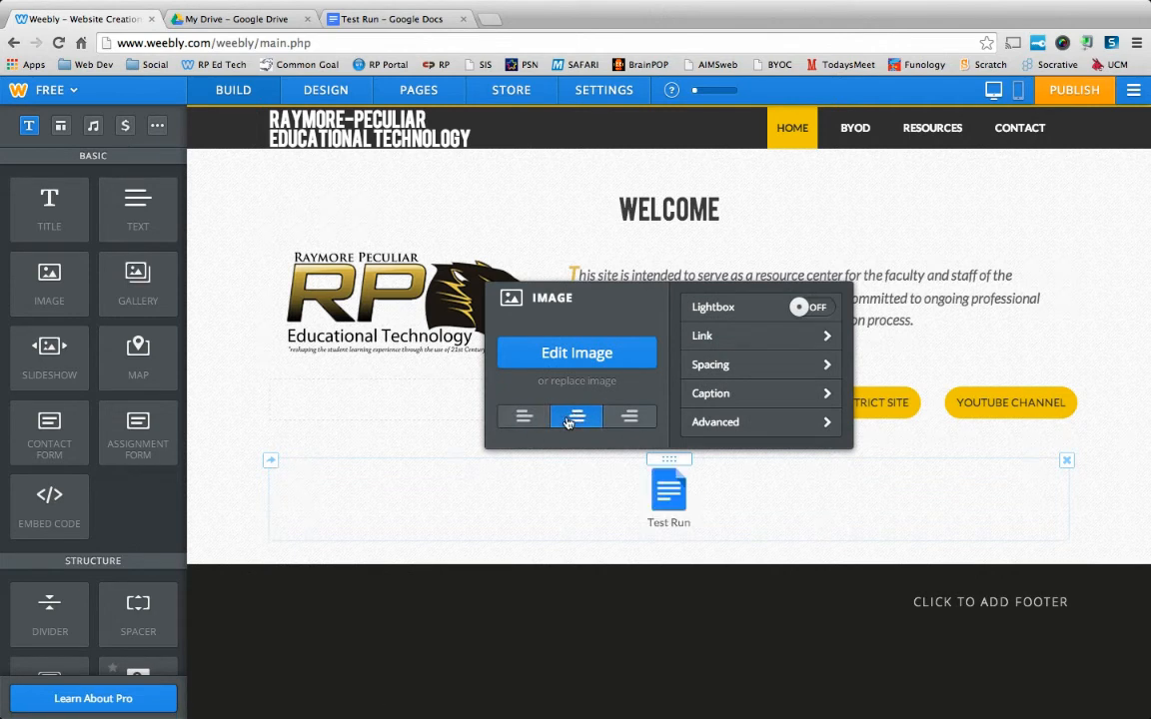
{"action": "left_click", "coordinate": [630, 419]}
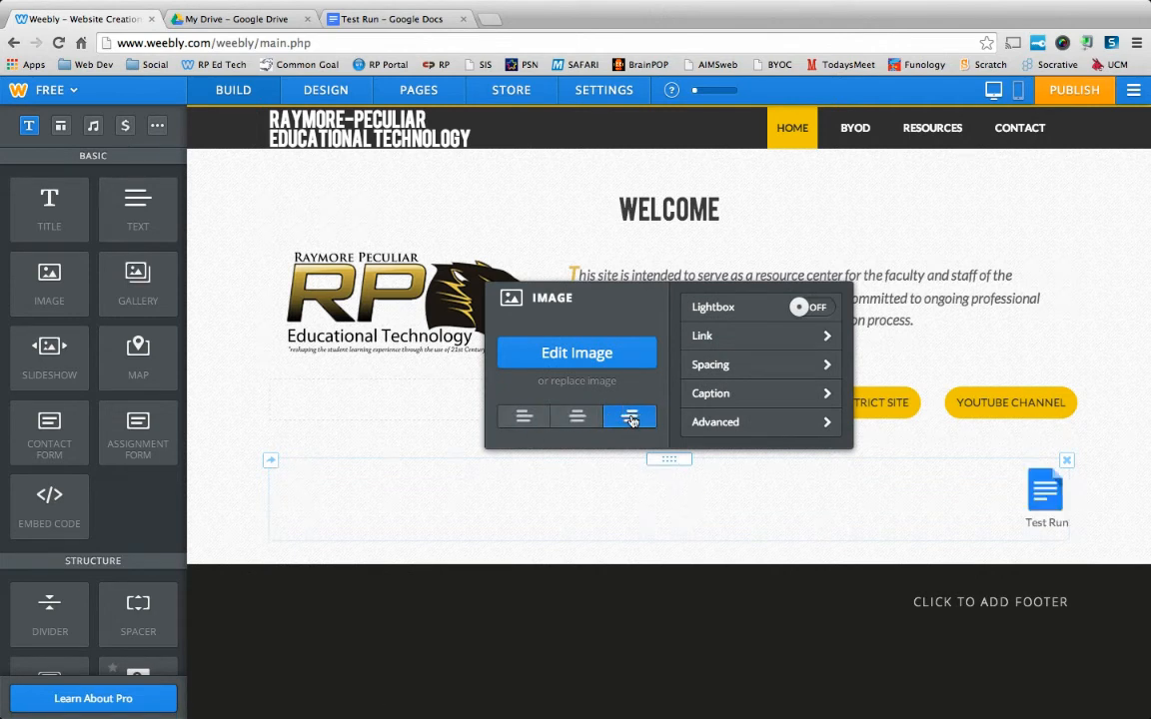
{"action": "left_click", "coordinate": [524, 417]}
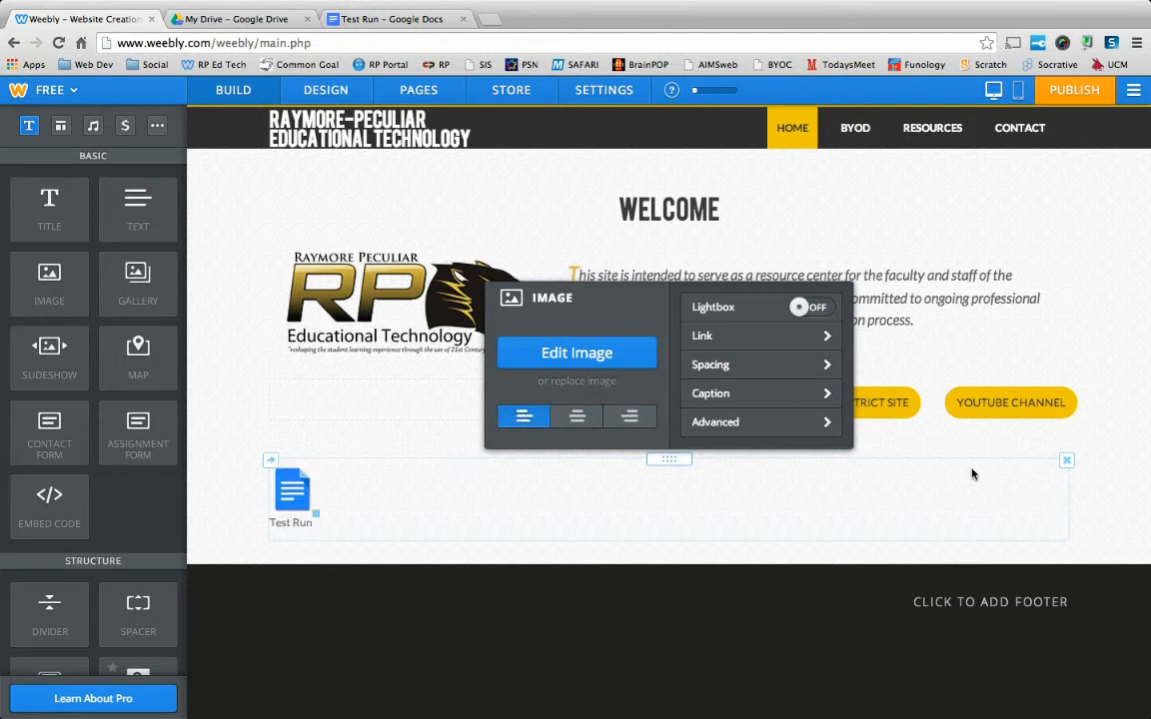
{"action": "left_click", "coordinate": [1112, 480]}
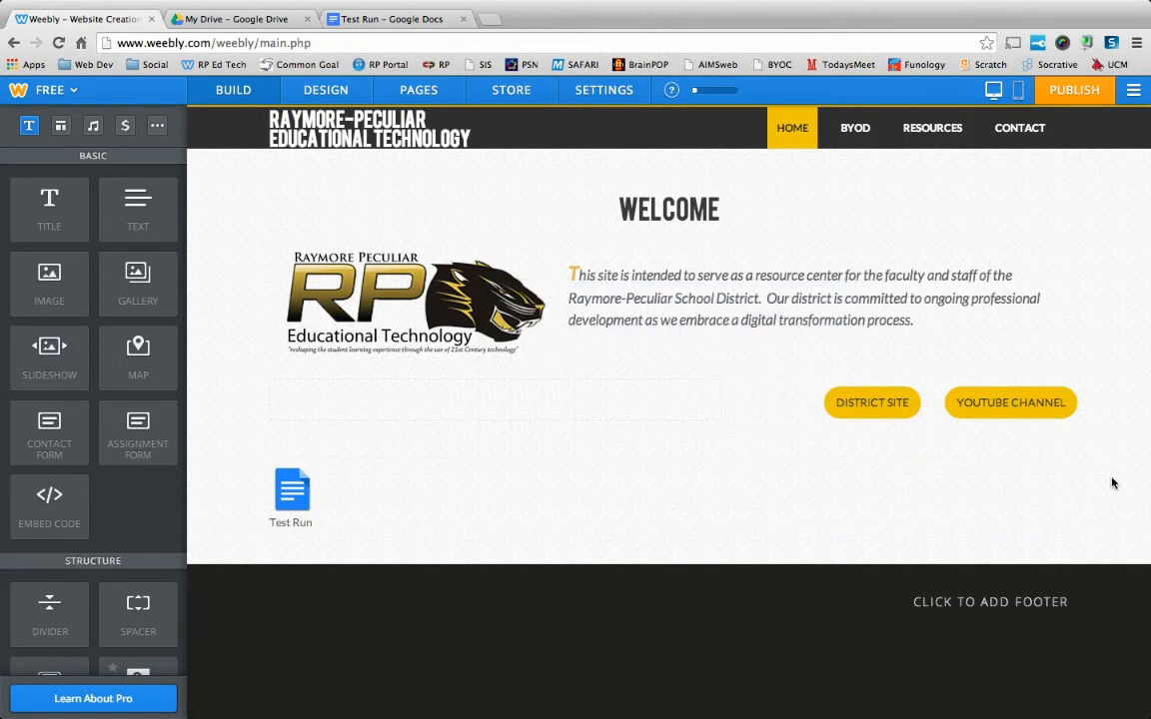
Publish the website and open the live site rpedtech.weebly.com in a new browser tab.
{"action": "left_click", "coordinate": [1079, 94]}
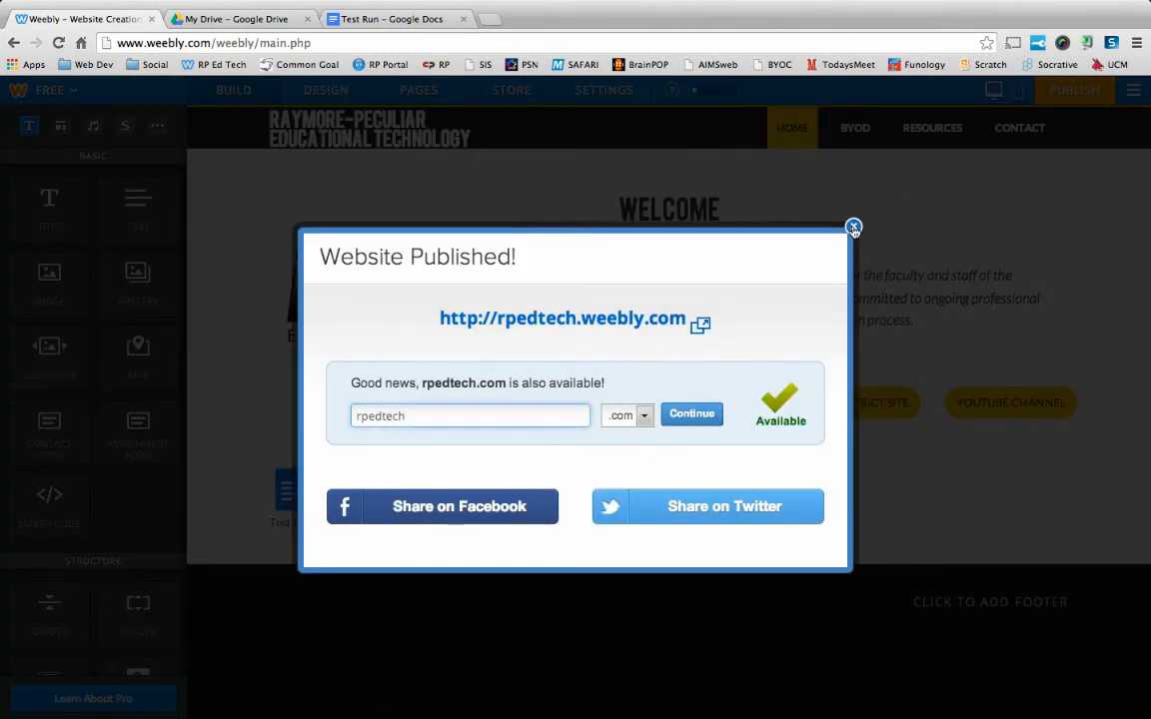
{"action": "left_click", "coordinate": [854, 226]}
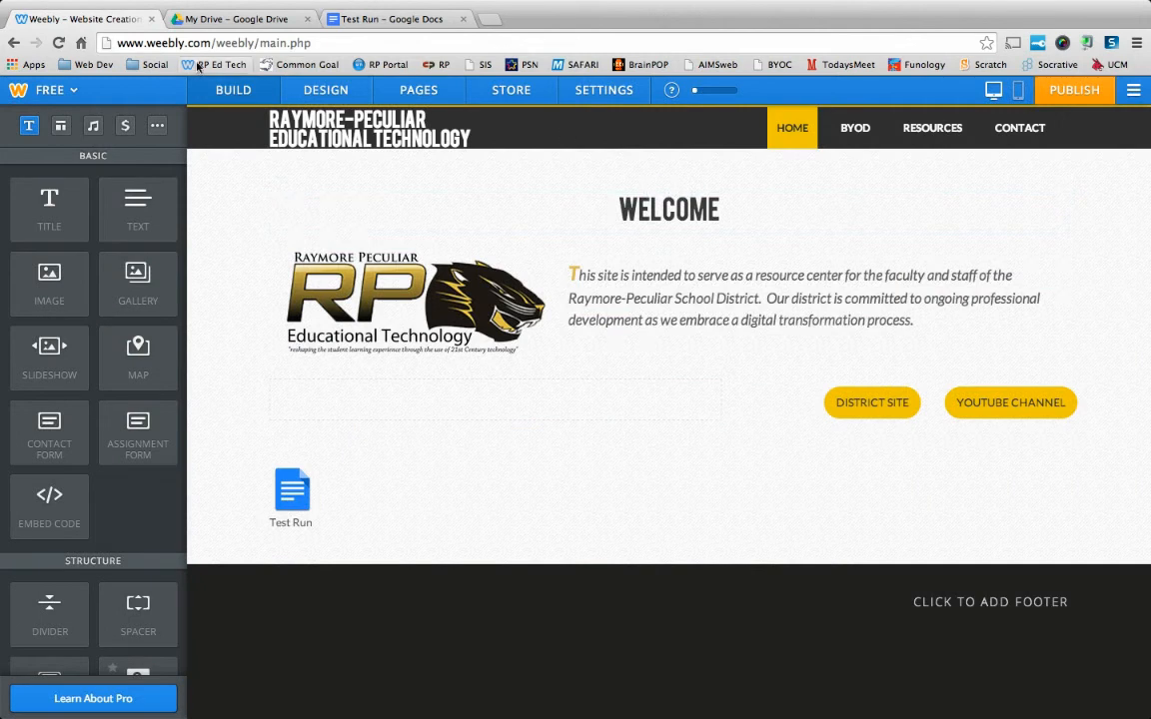
{"action": "left_click", "coordinate": [490, 19]}
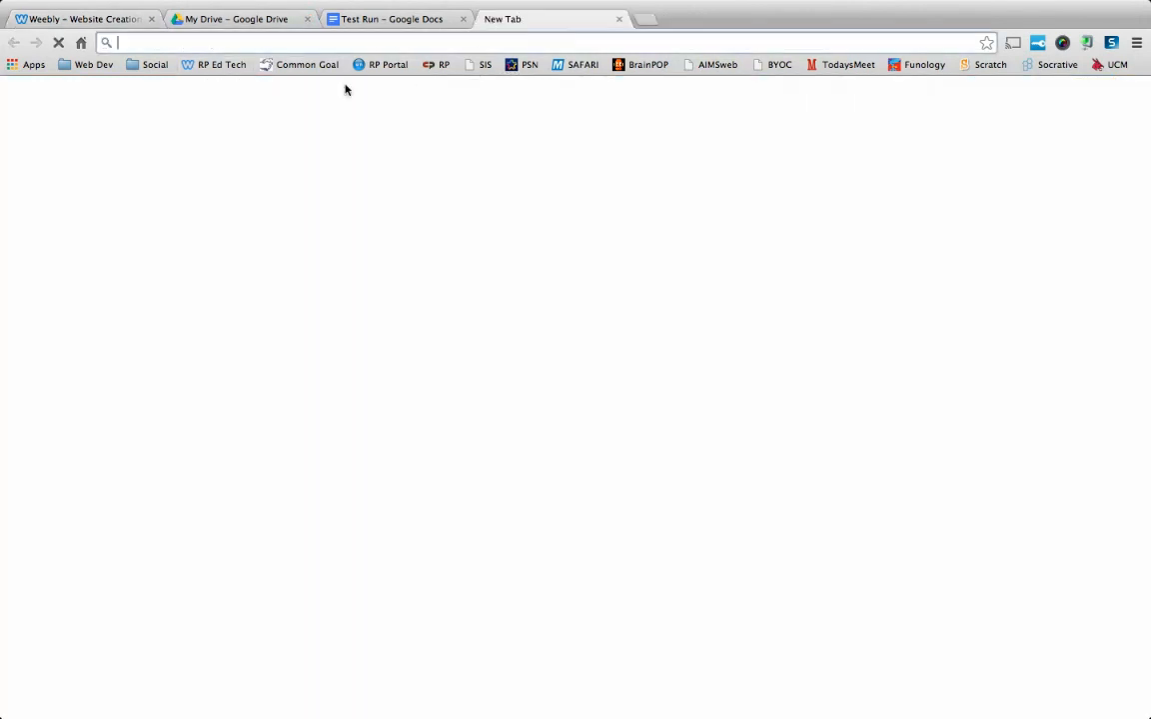
{"action": "left_click", "coordinate": [211, 66]}
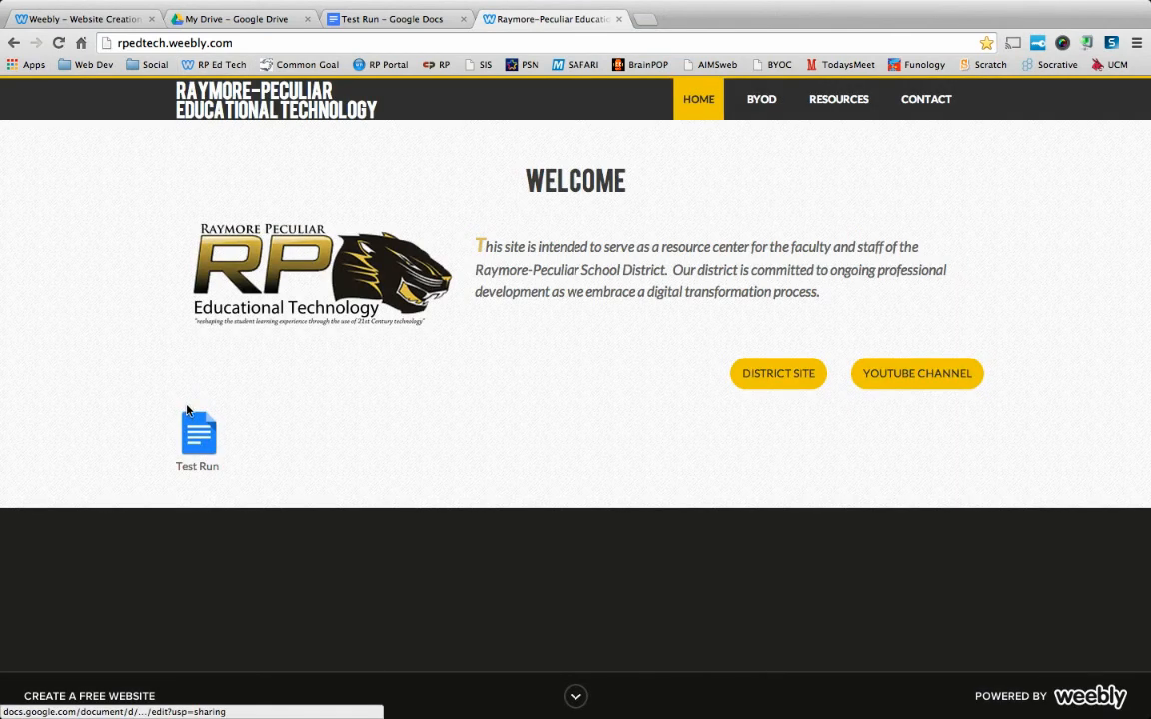
Test the Test Run icon's link on the live page, close the opened document and return to the Weebly editor.
{"action": "left_click", "coordinate": [196, 435]}
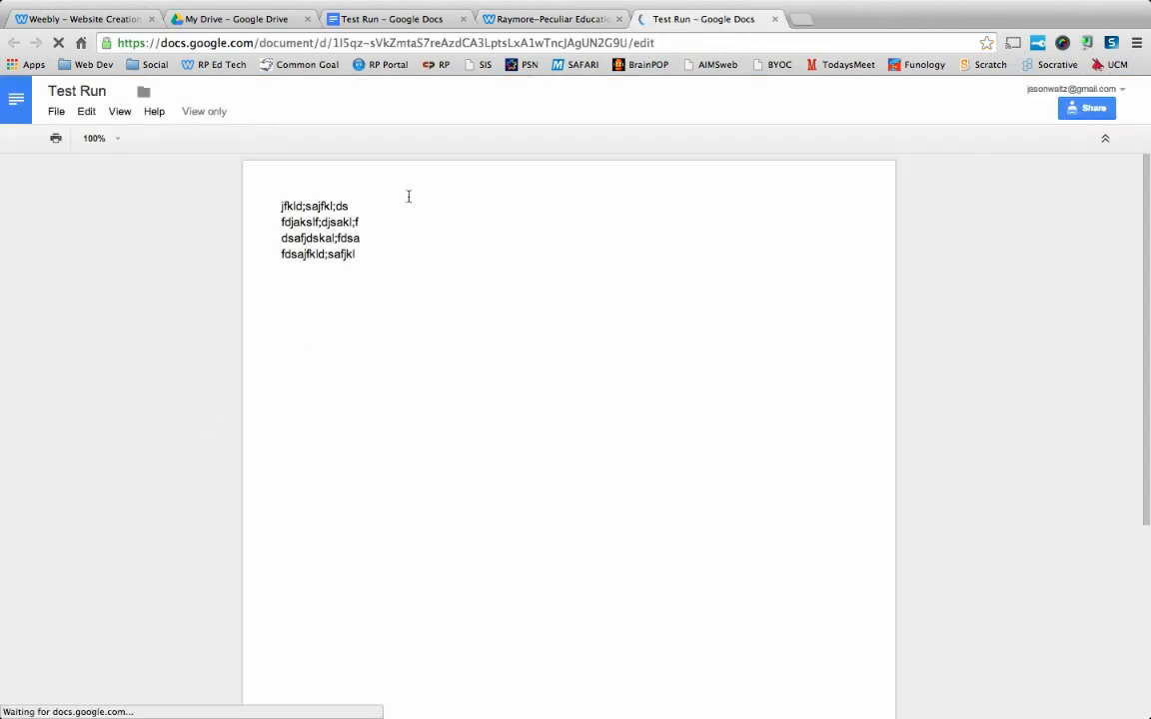
{"action": "left_click", "coordinate": [775, 19]}
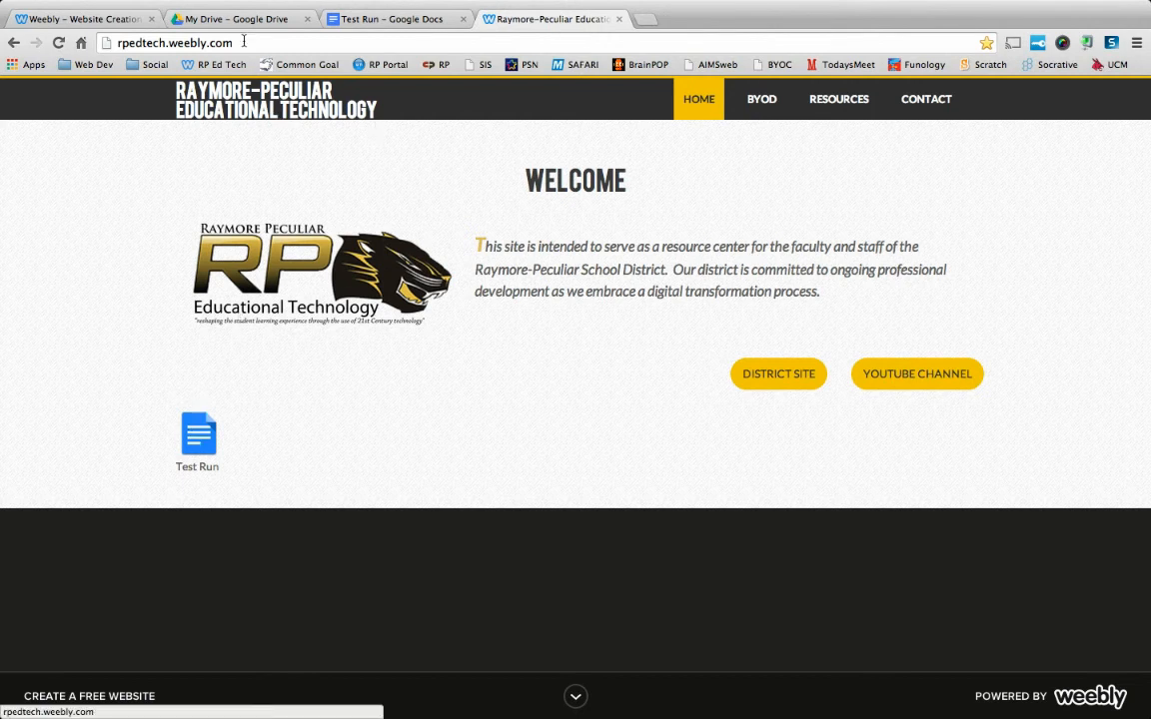
{"action": "left_click", "coordinate": [100, 19]}
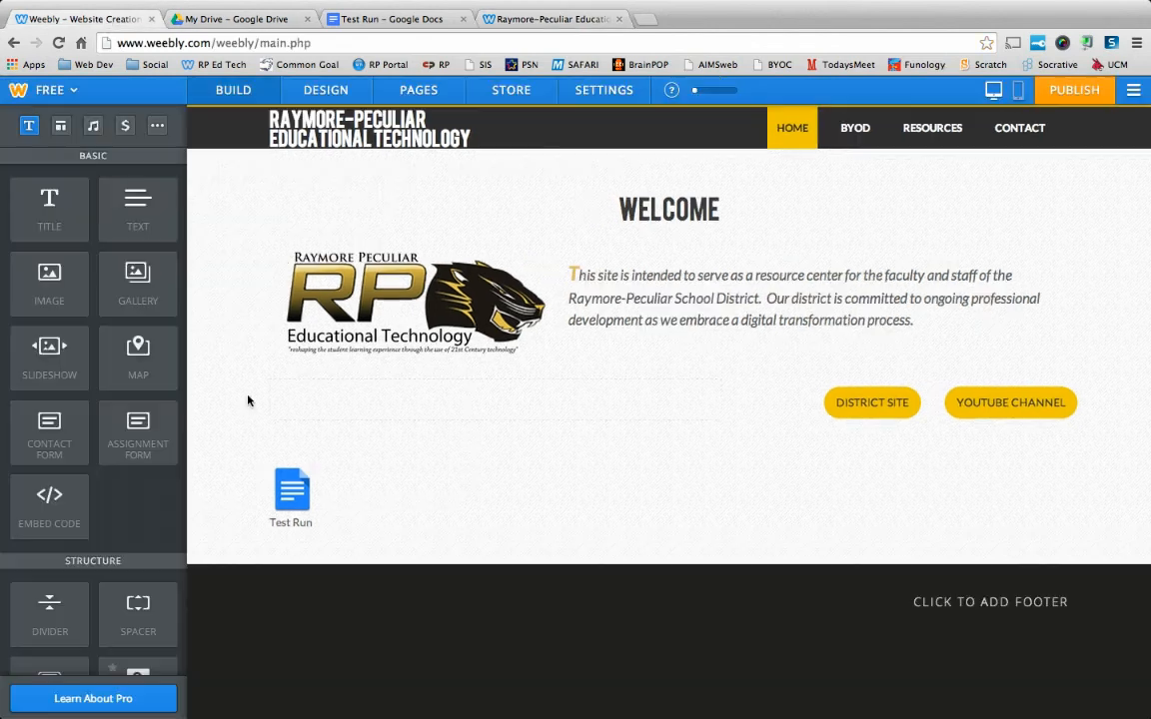
Delete the Test Run image element from the Home page and publish the website again.
{"action": "left_click", "coordinate": [287, 494]}
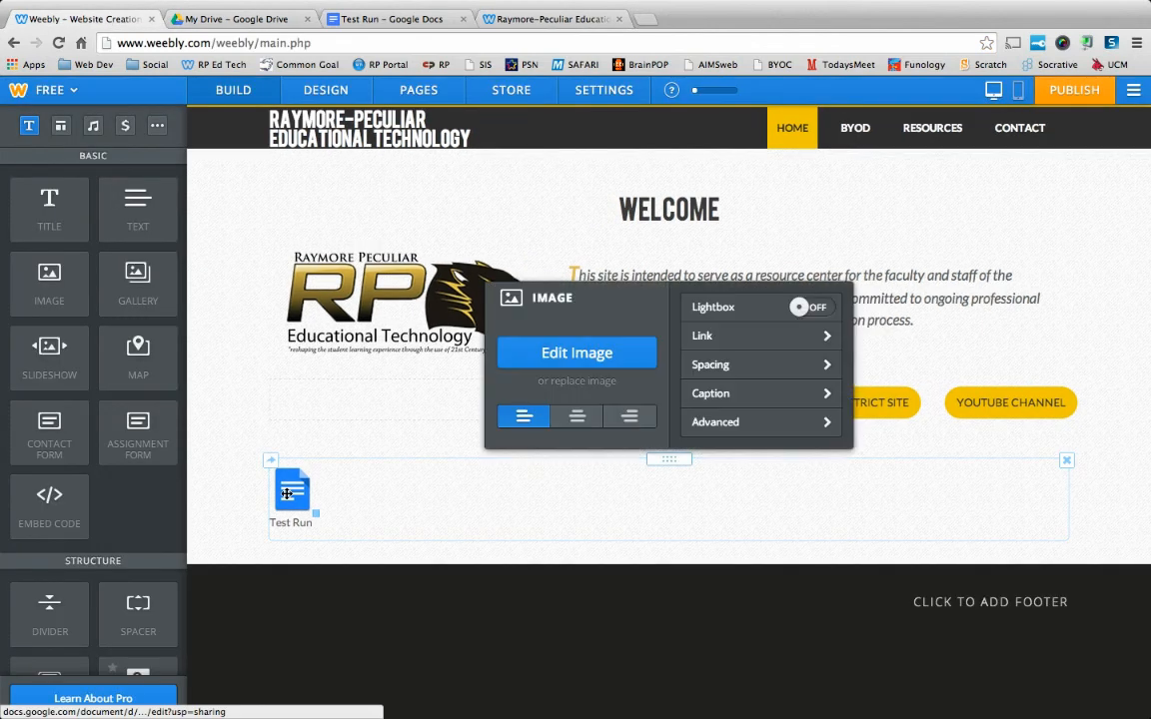
{"action": "left_click", "coordinate": [1067, 464]}
{"action": "left_click", "coordinate": [1039, 409]}
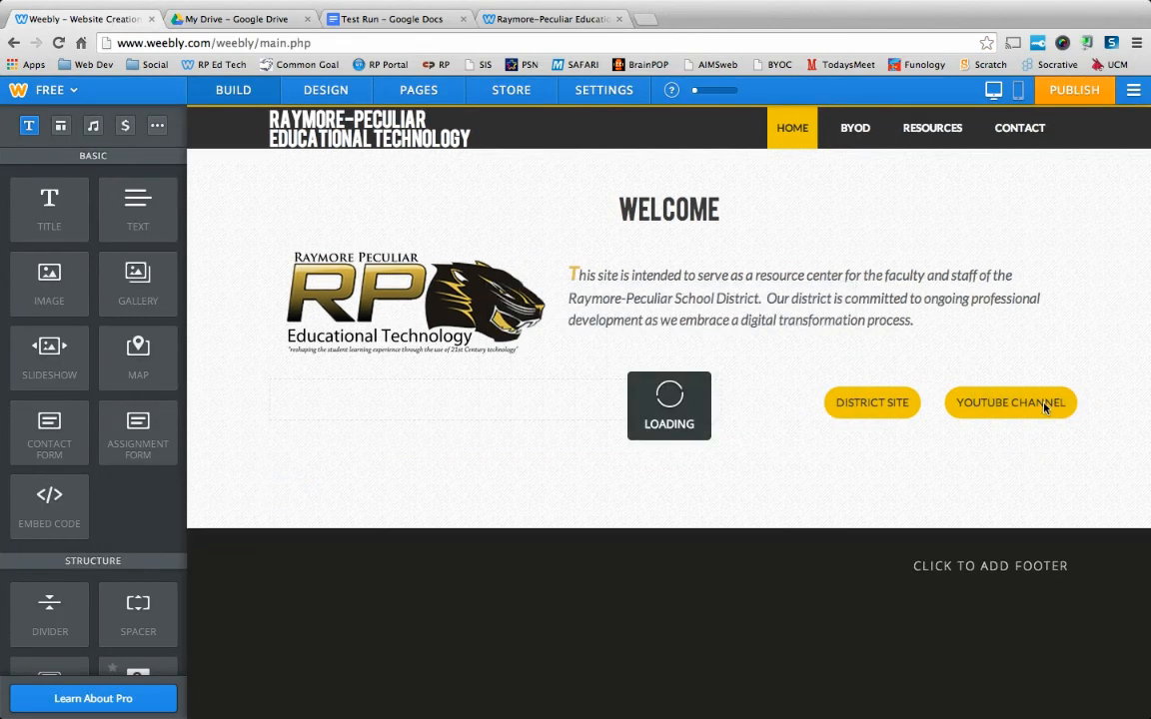
{"action": "left_click", "coordinate": [1070, 98]}
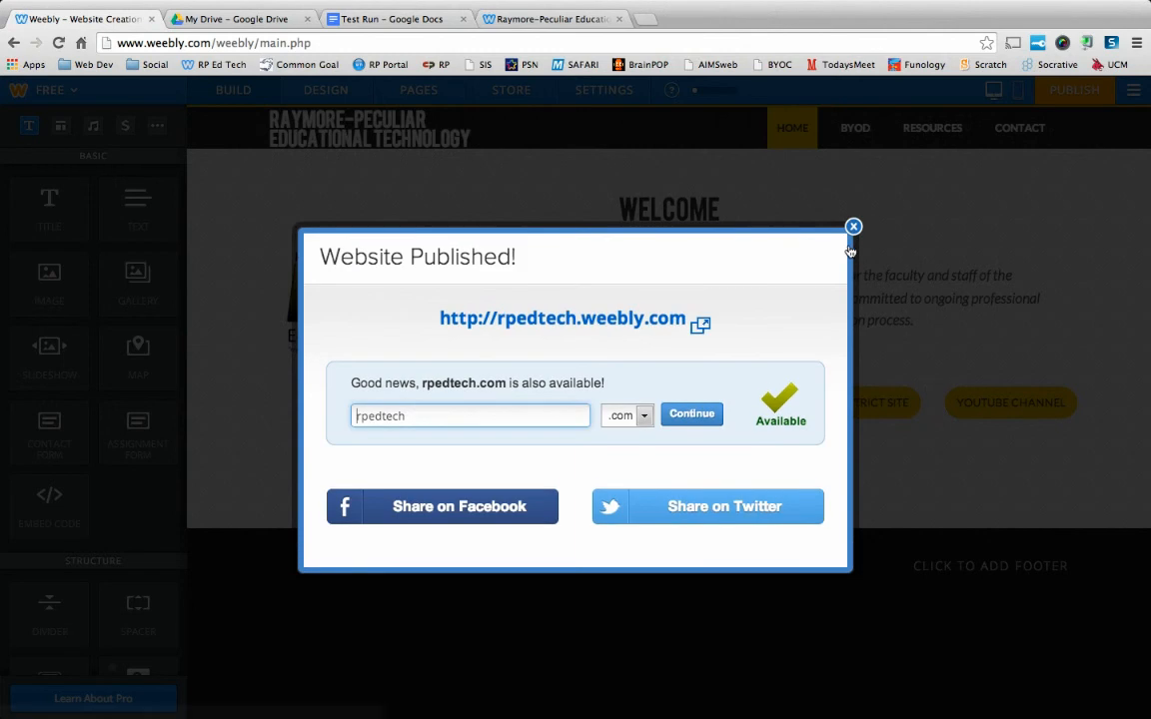
{"action": "left_click", "coordinate": [854, 227]}
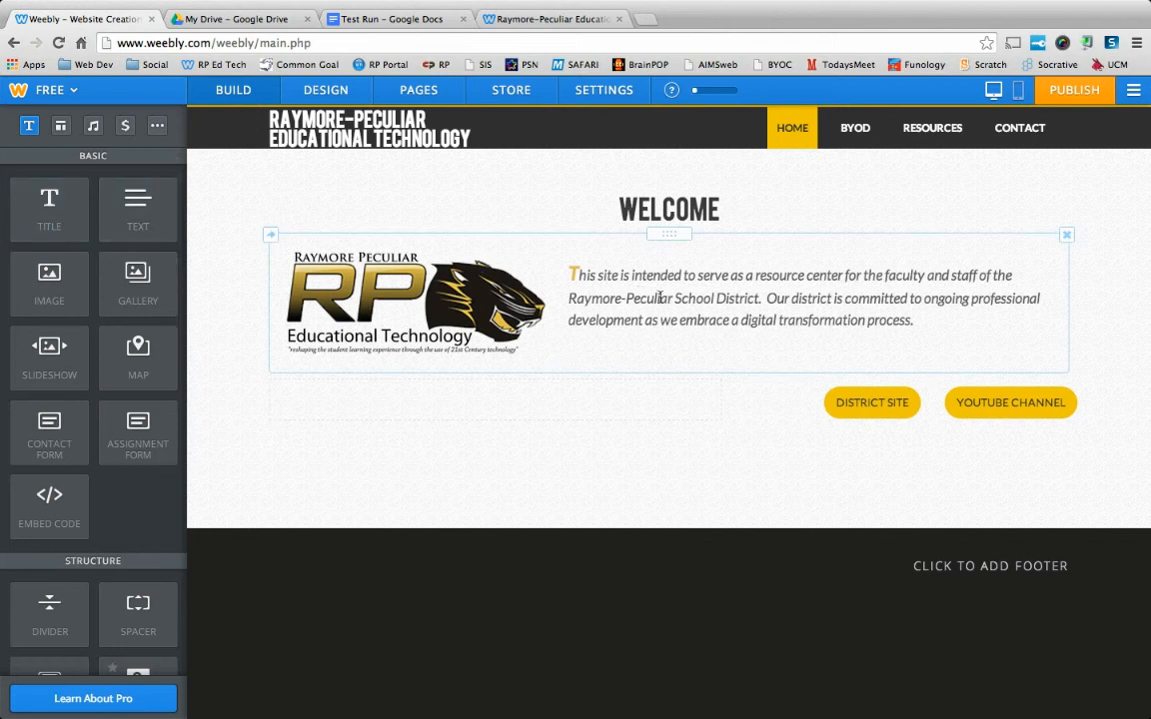
Link the word "School" in the welcome paragraph to the copied document URL, opening in a new window.
{"action": "left_click_drag", "start_coordinate": [714, 298], "coordinate": [672, 298]}
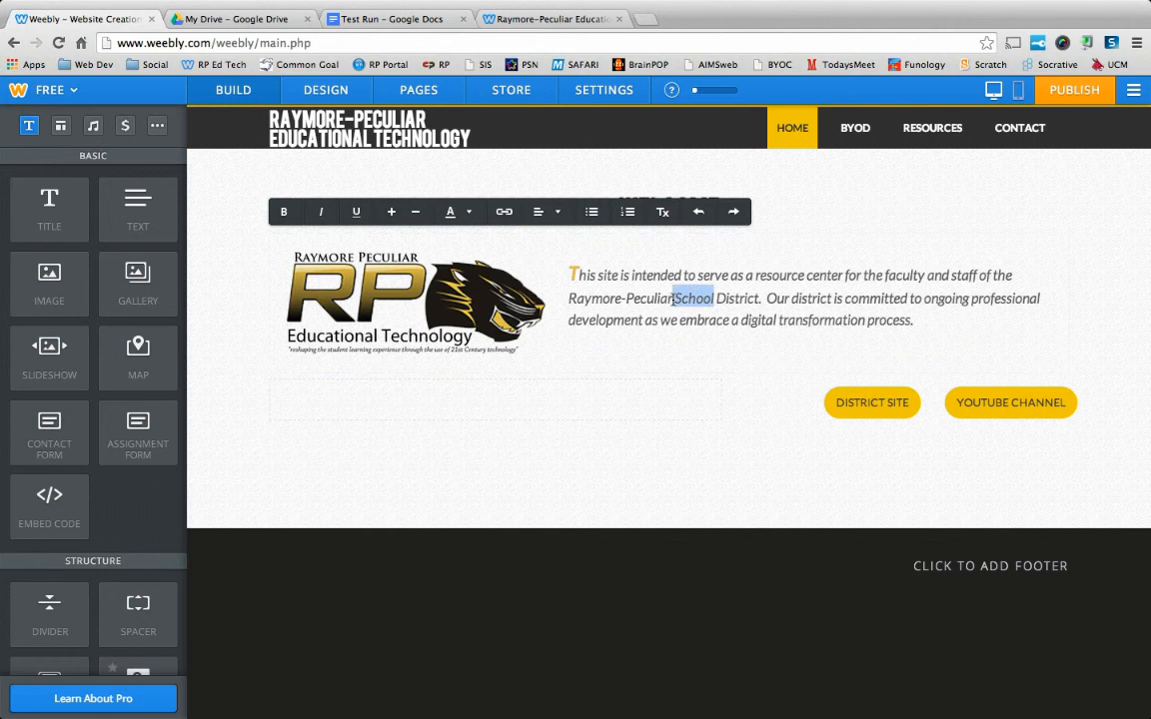
{"action": "left_click", "coordinate": [505, 214]}
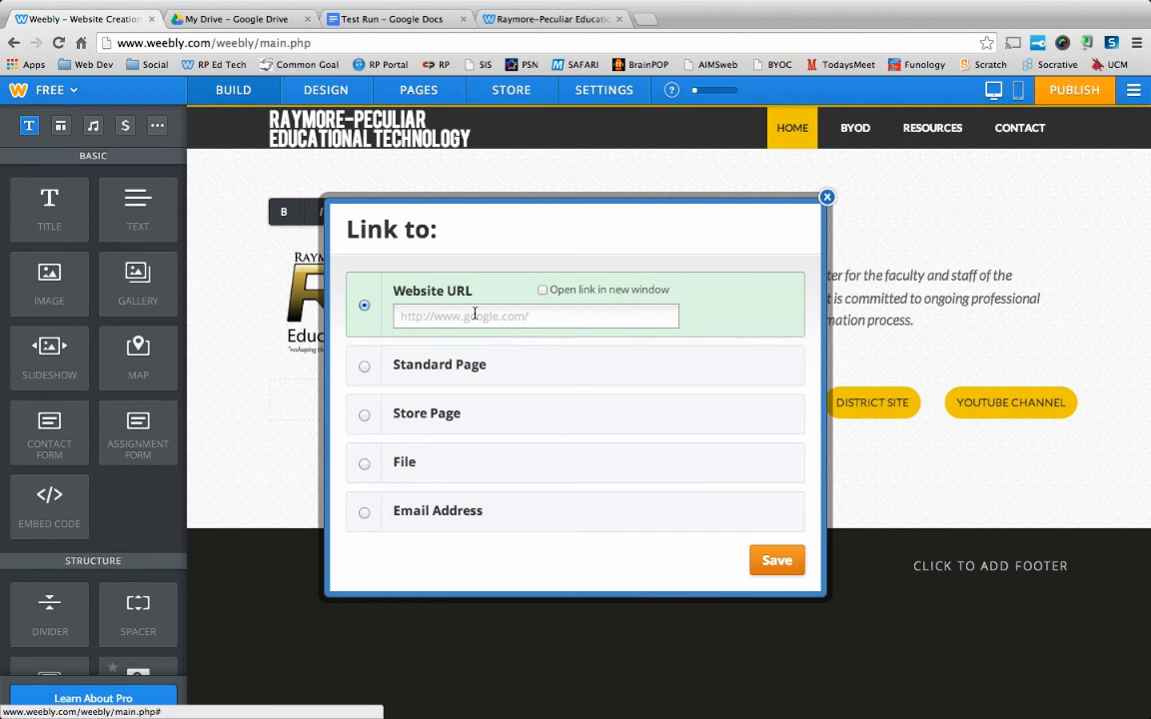
{"action": "left_click", "coordinate": [438, 317]}
{"action": "right_click", "coordinate": [439, 317]}
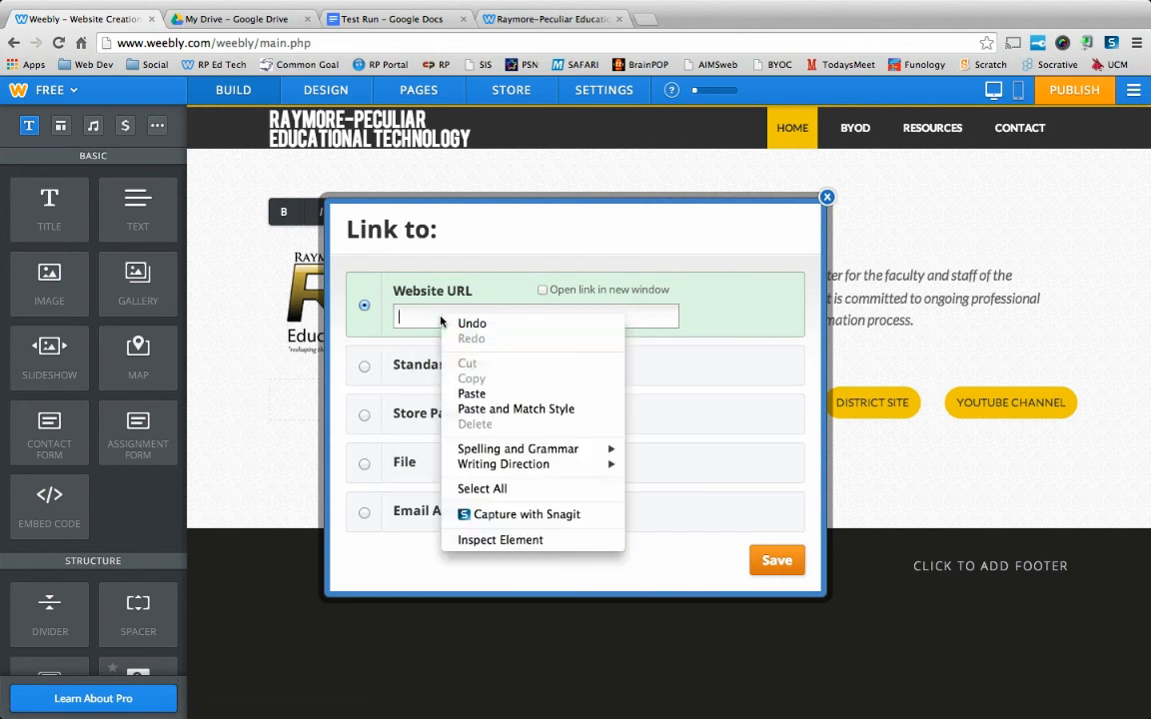
{"action": "left_click", "coordinate": [473, 387]}
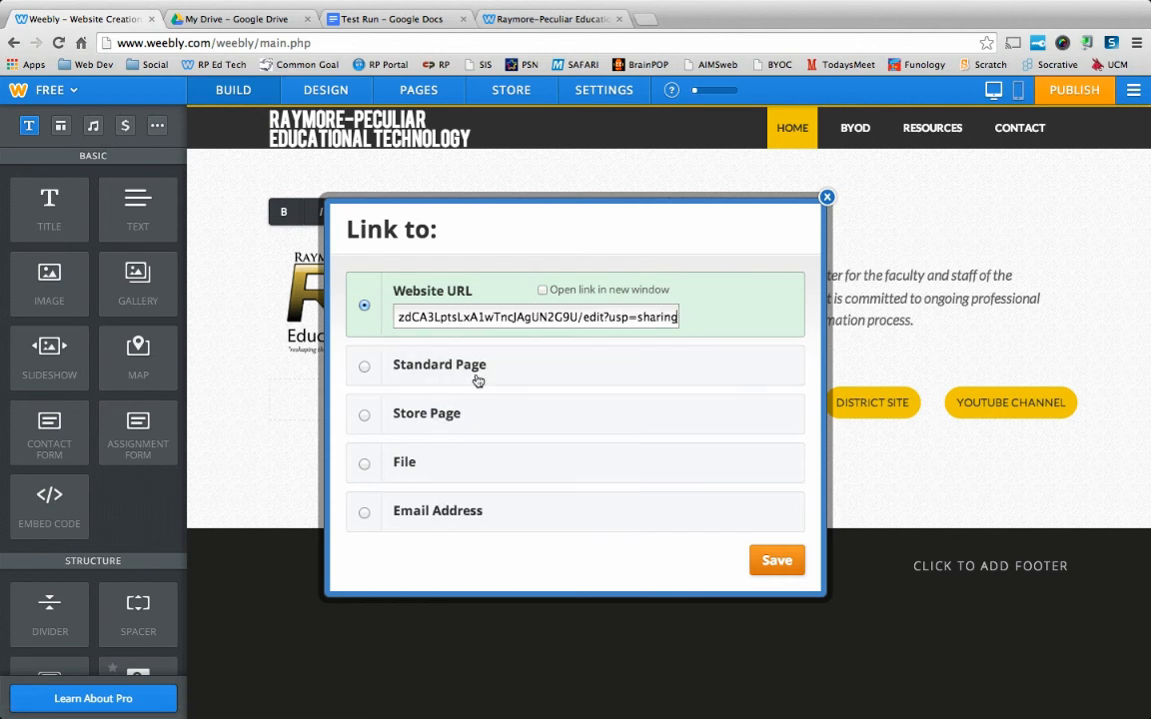
{"action": "left_click", "coordinate": [542, 291]}
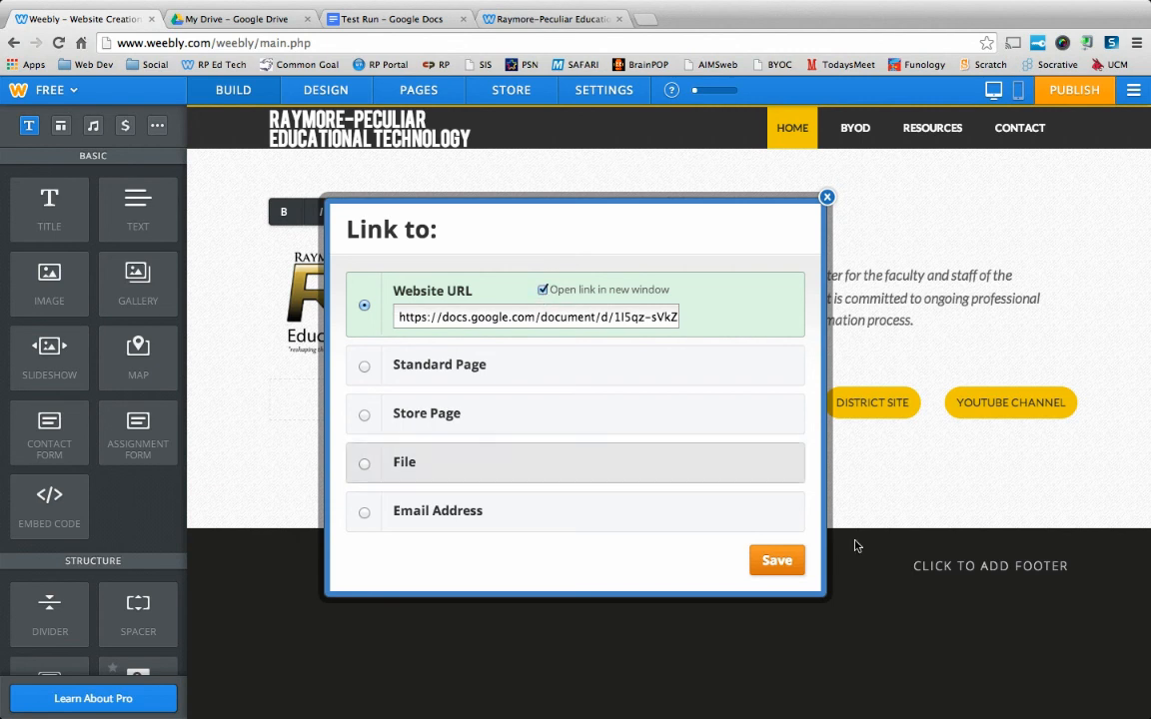
{"action": "left_click", "coordinate": [794, 567]}
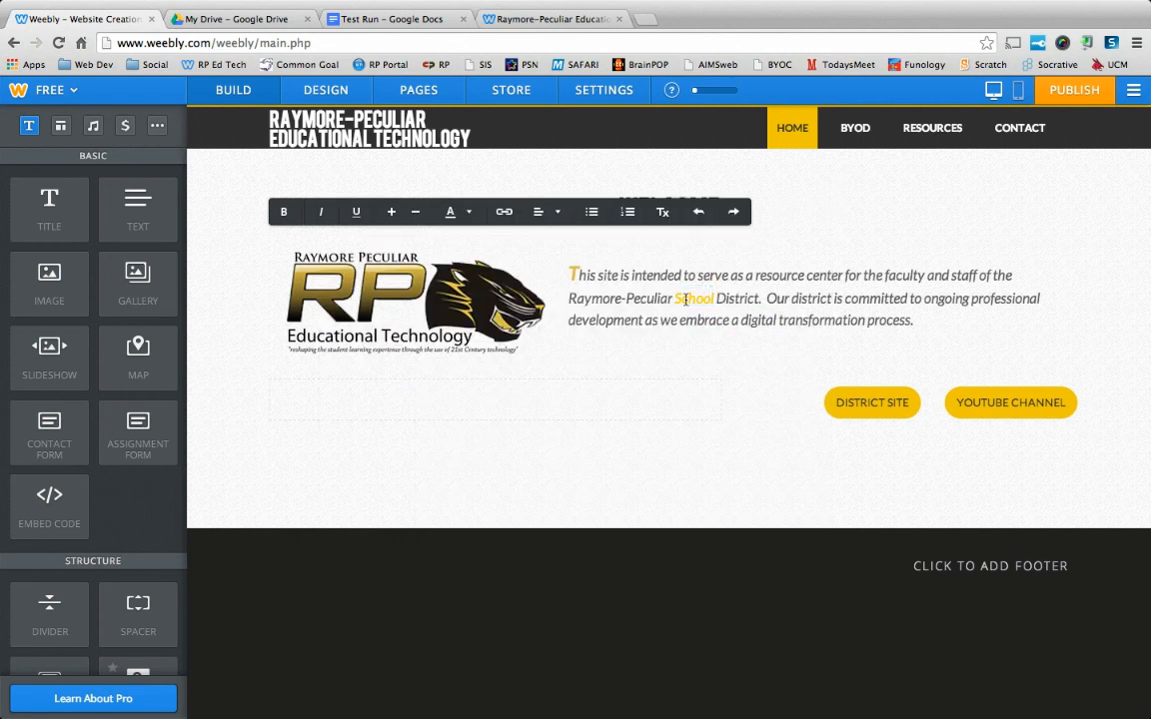
Undo the link on the word "School" and leave text editing.
{"action": "left_click", "coordinate": [699, 212]}
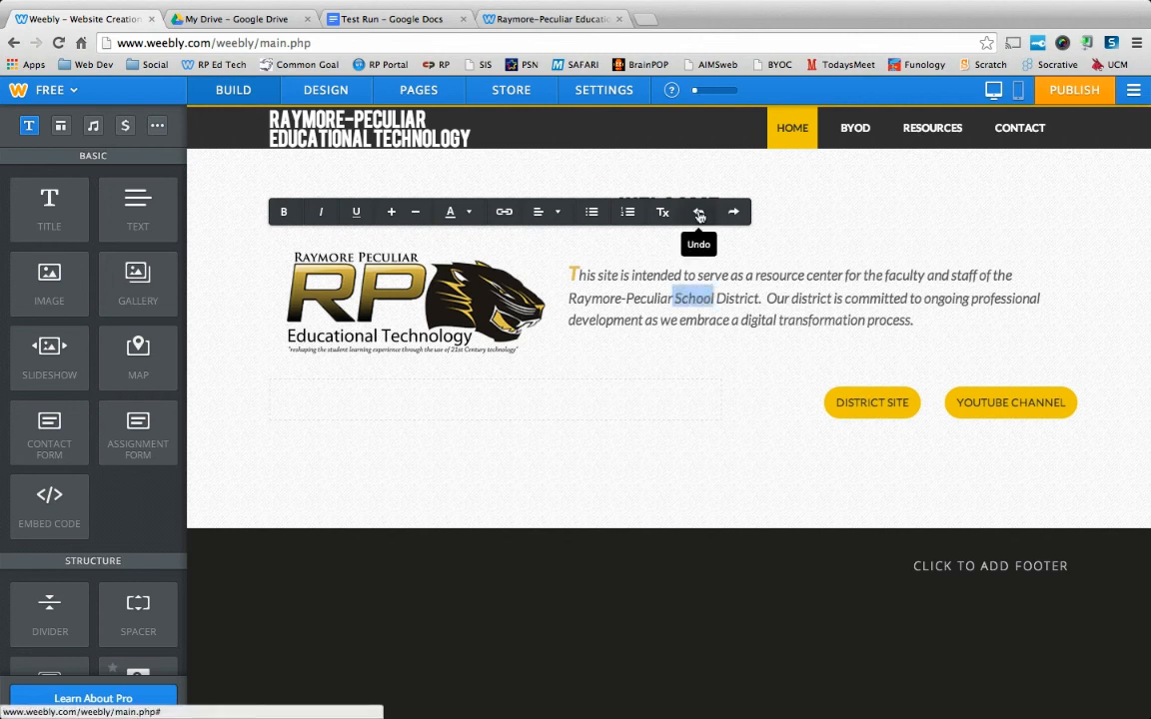
{"action": "left_click", "coordinate": [659, 495]}
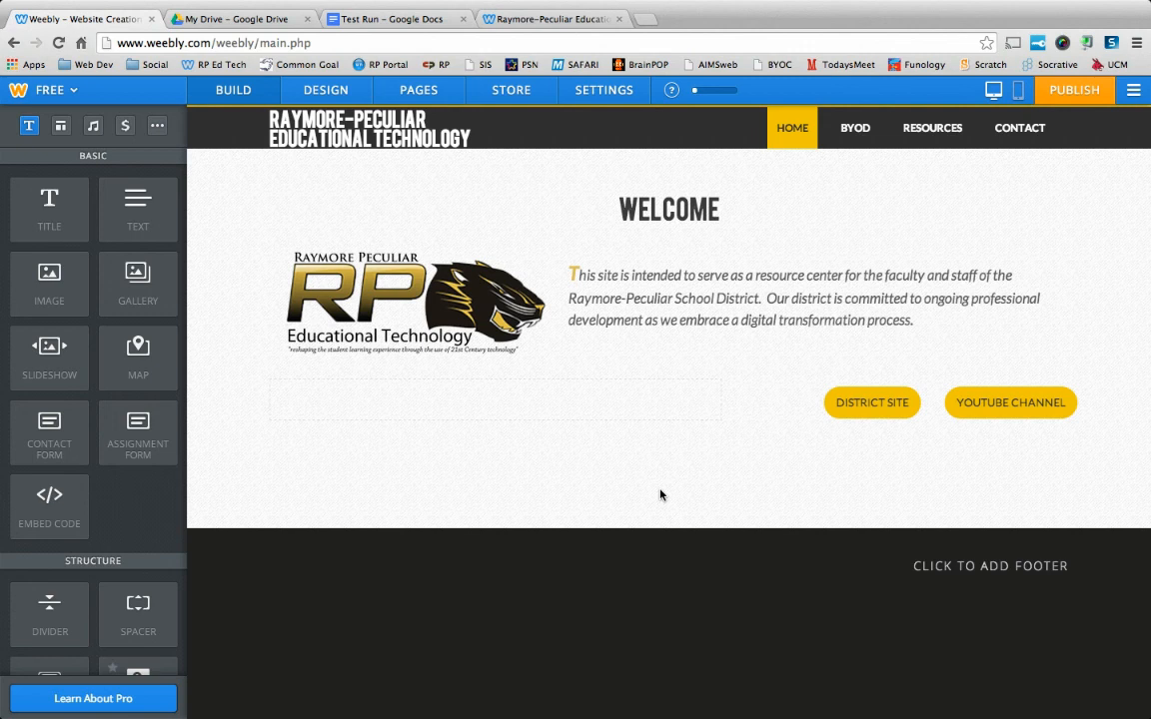